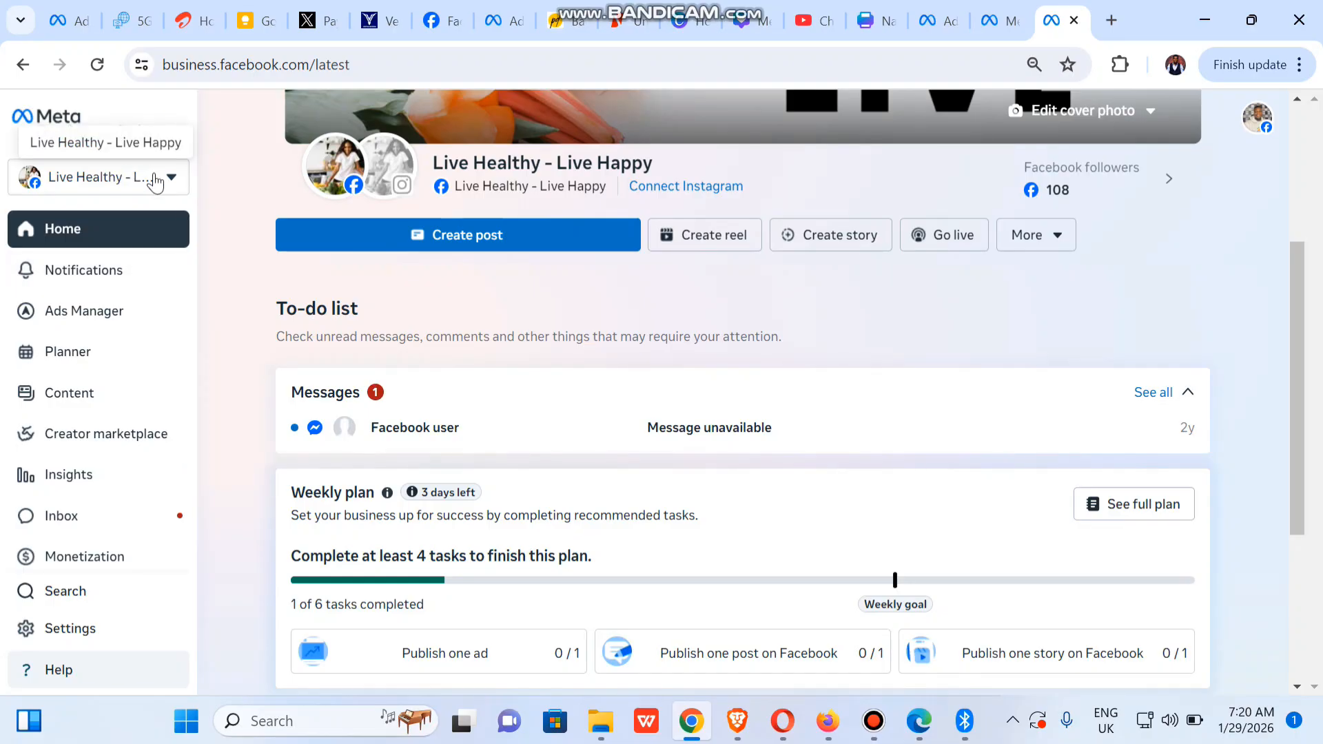
Briefly preview the Agency portfolio, then switch back to Health Hub and open its business settings
click(156, 181)
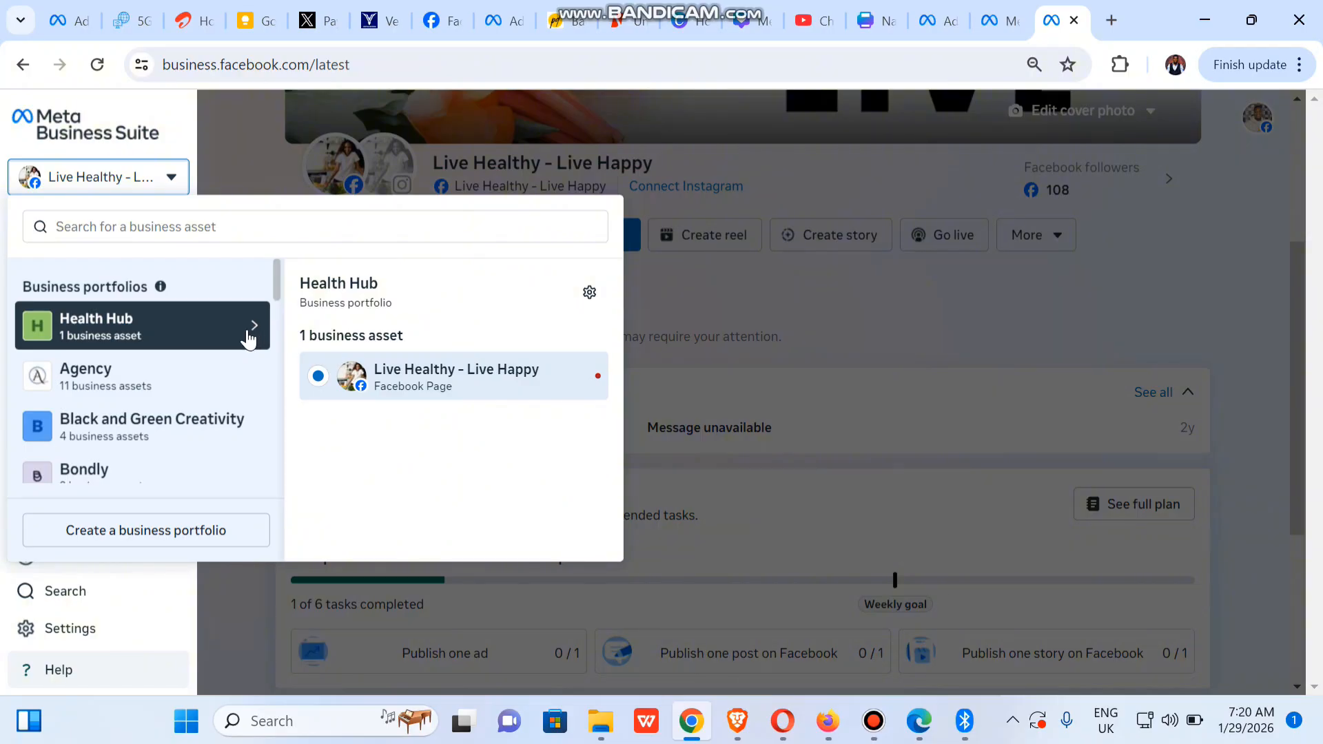
click(173, 386)
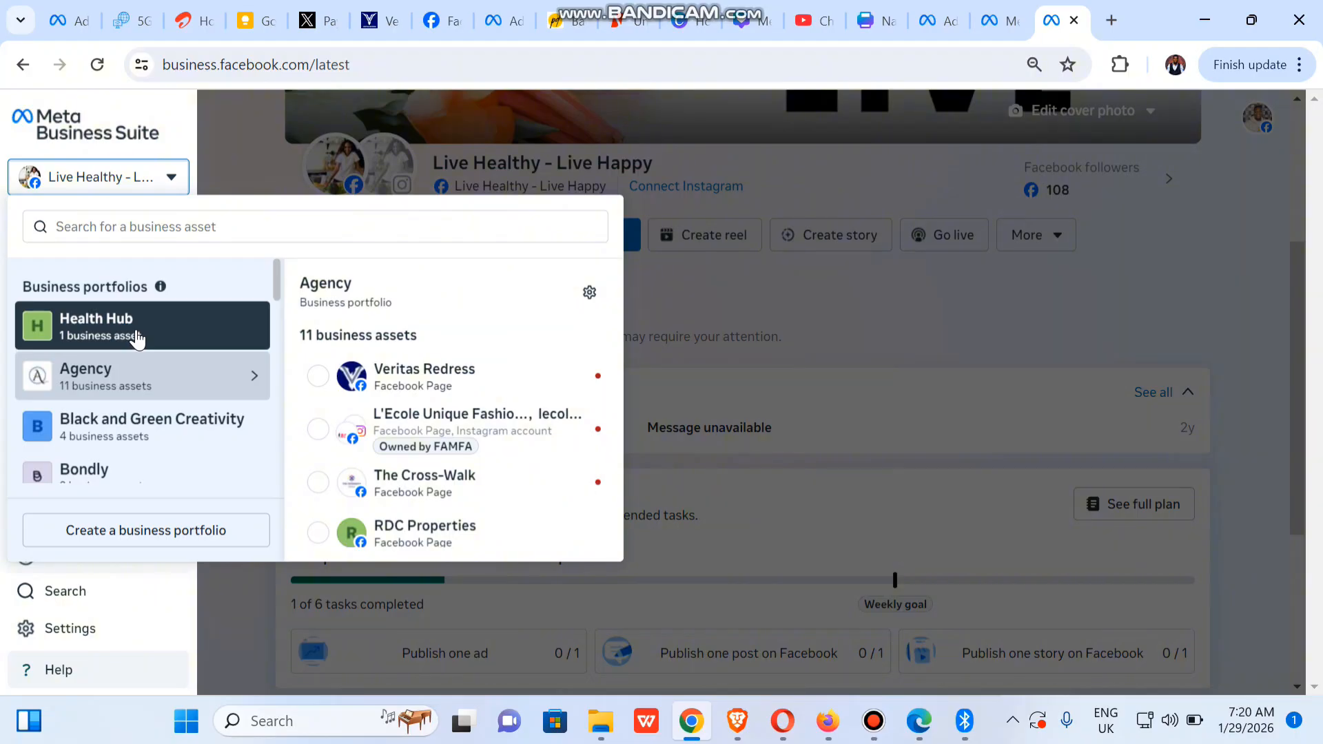
click(138, 335)
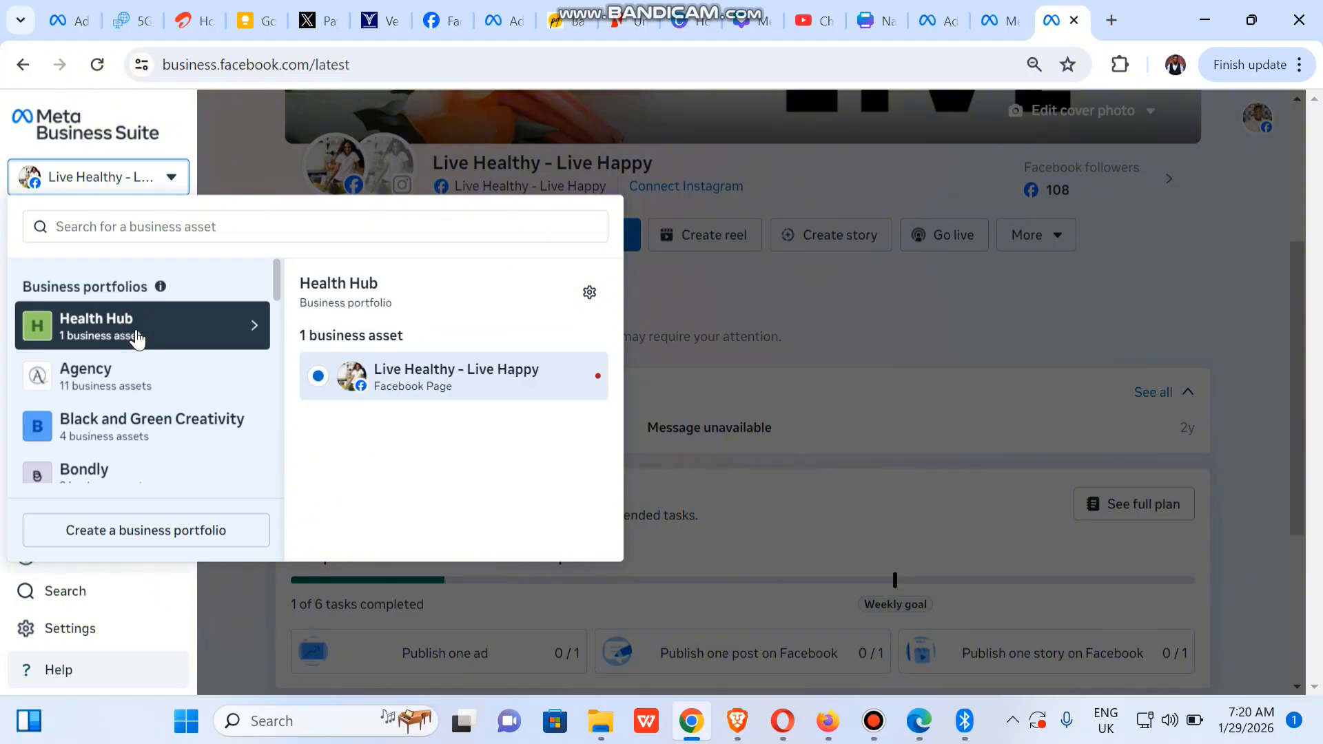
click(590, 295)
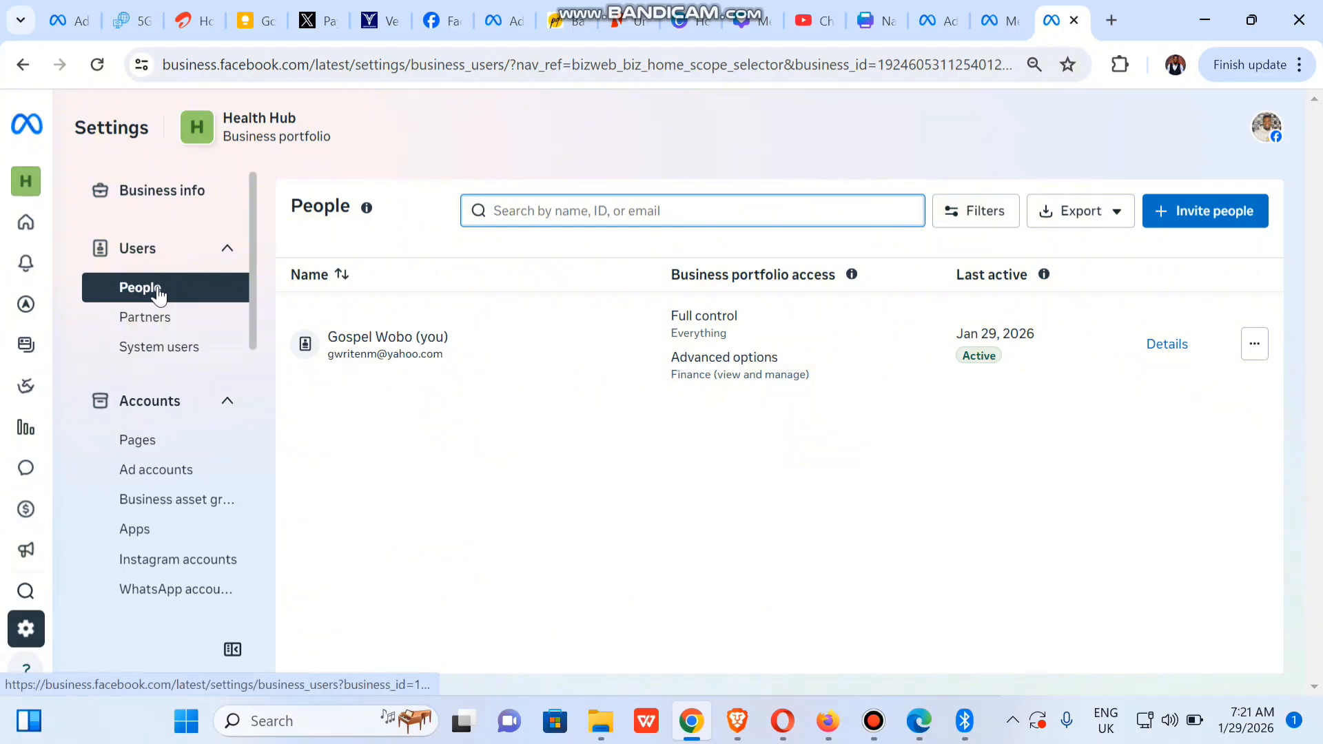
Go to People and start a new Health Hub invitation, with the email field ready for input
click(158, 290)
click(157, 290)
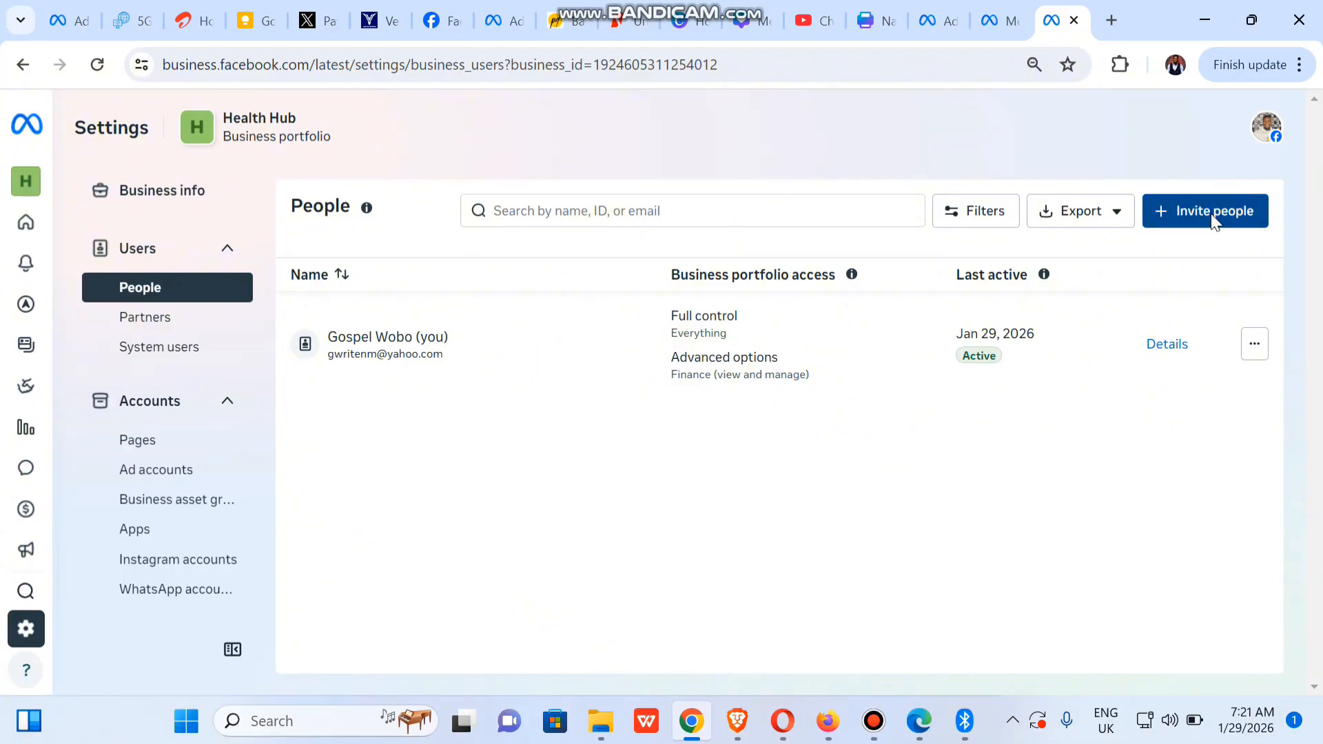
click(1212, 215)
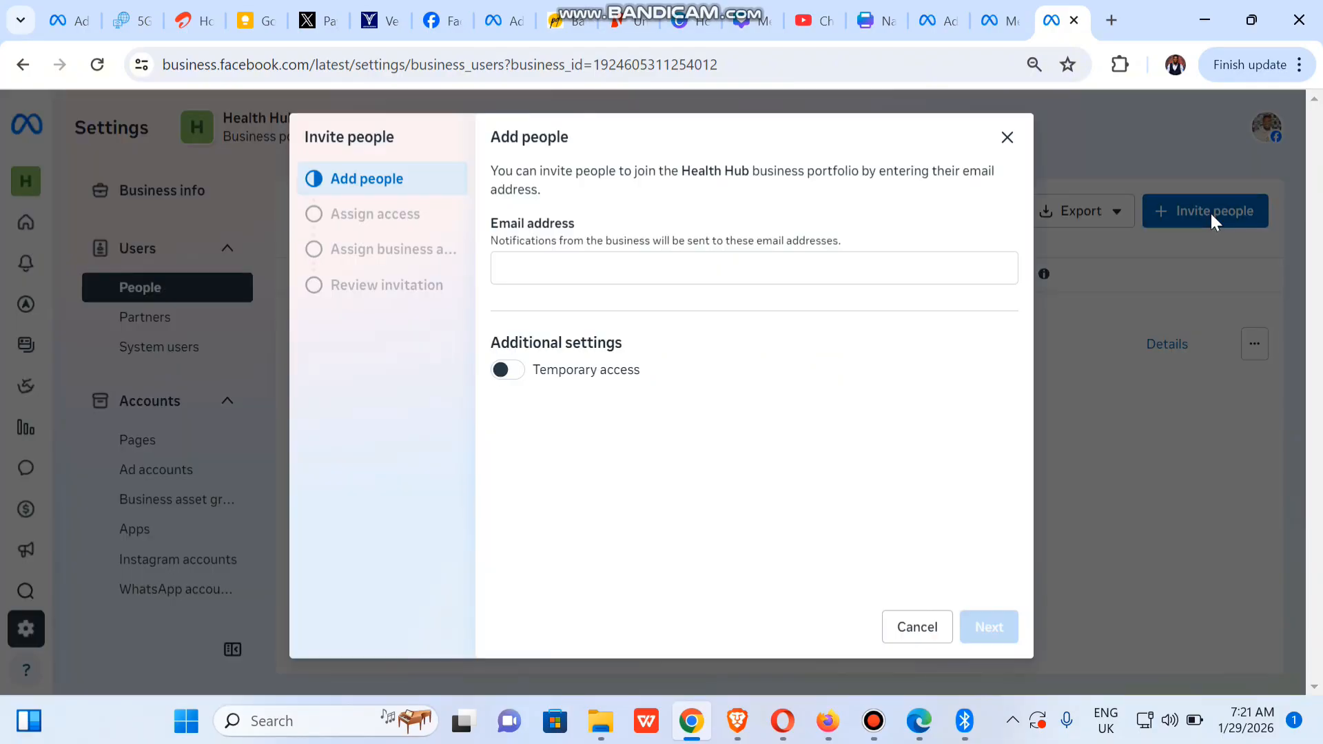
click(621, 266)
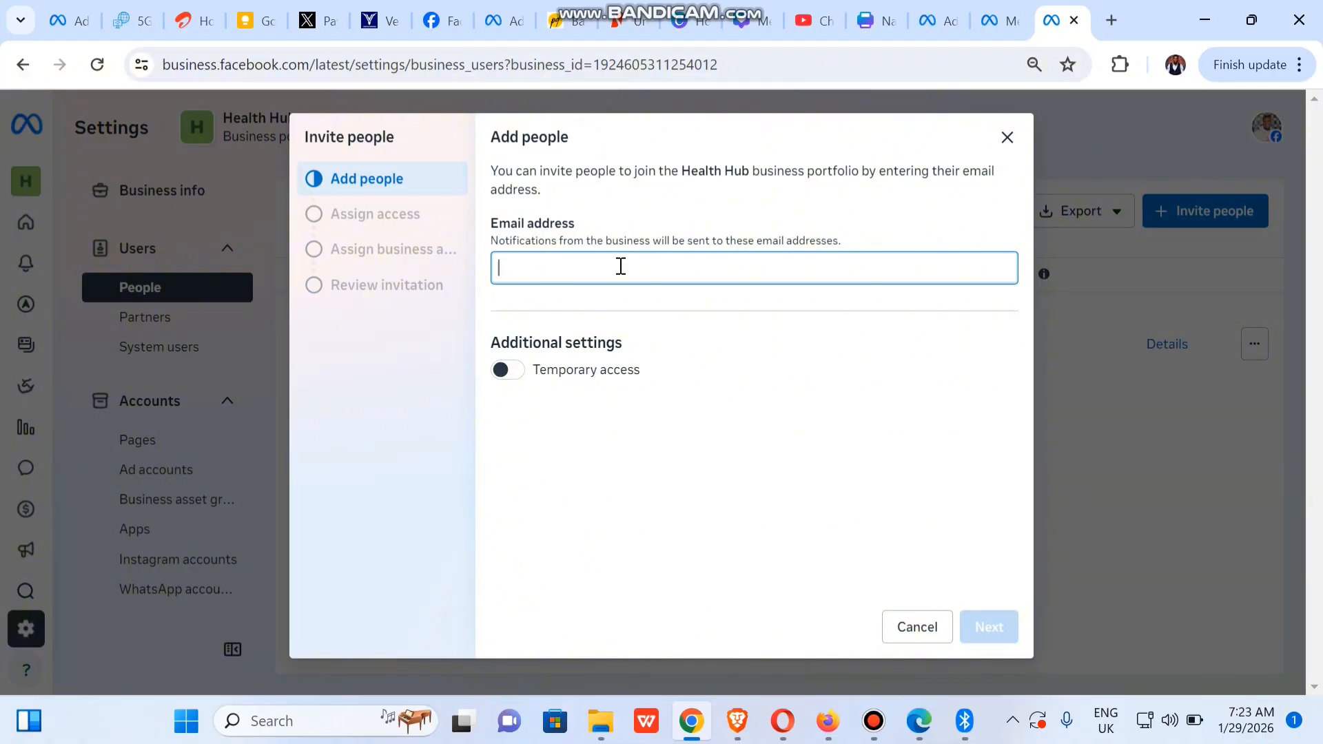
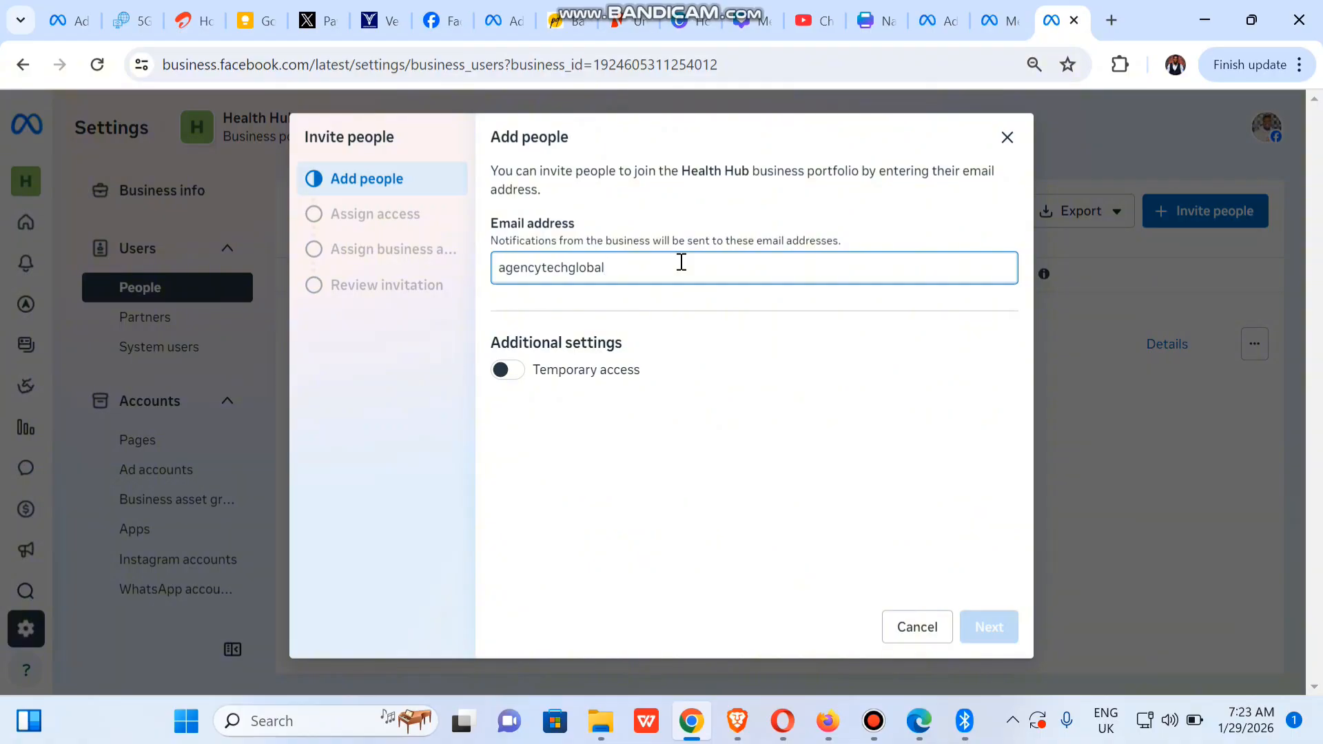
Enter the invitee's email address, leave temporary access off, and continue to access assignment
key(Return)
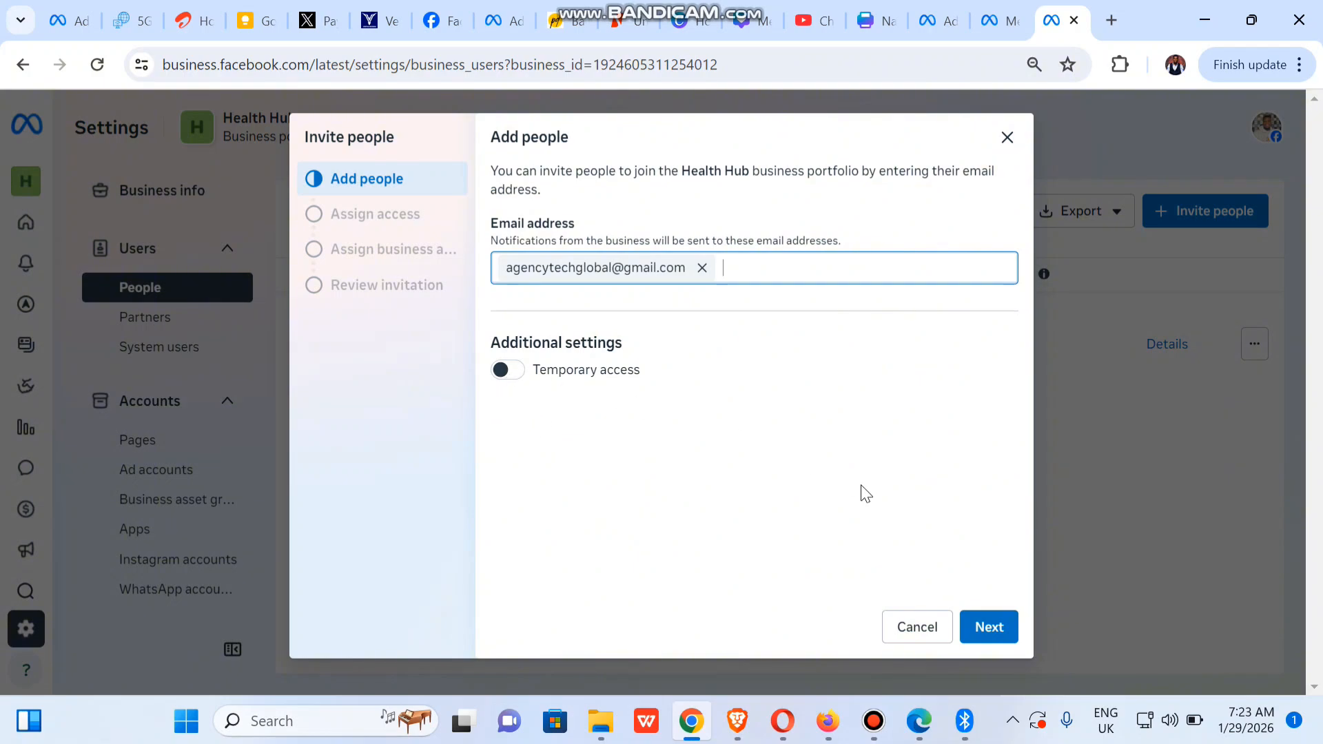
click(510, 370)
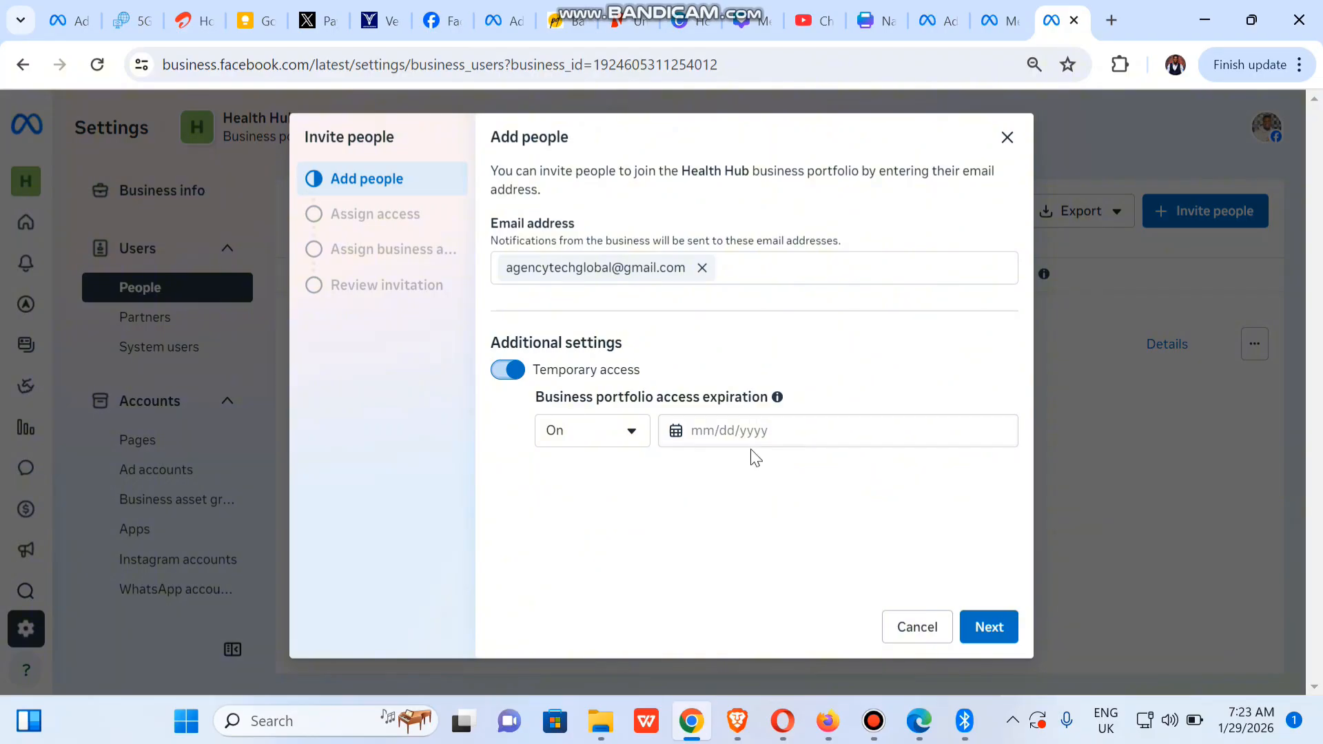
click(505, 373)
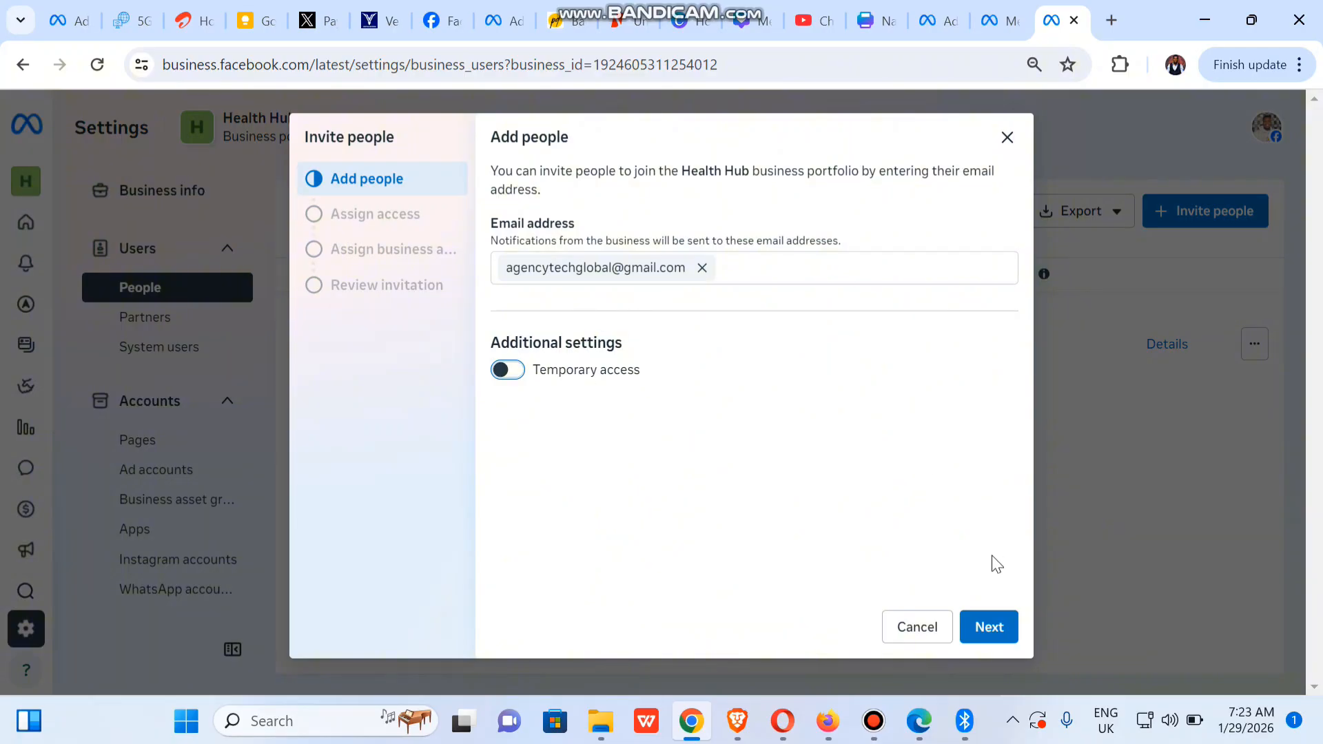
click(989, 629)
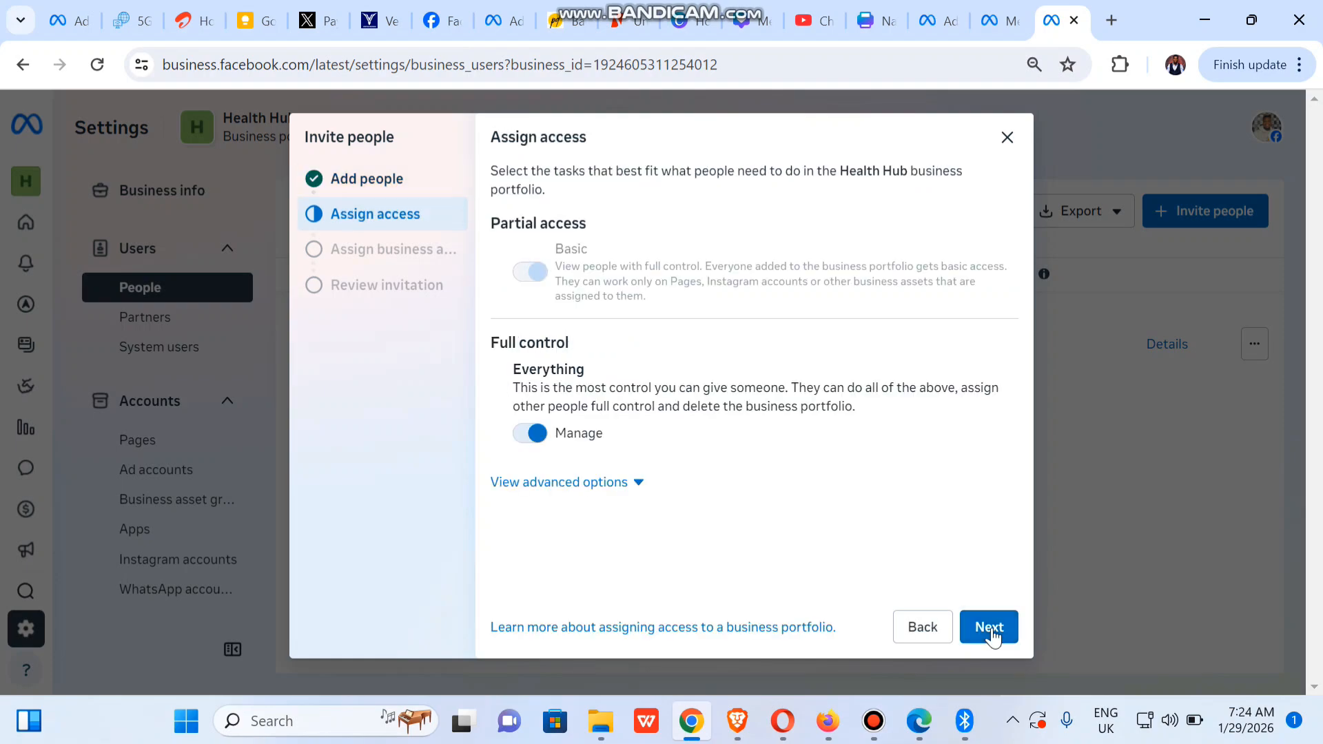
In advanced options, leave full control and Finance view/manage permissions off, then continue to assets
click(990, 630)
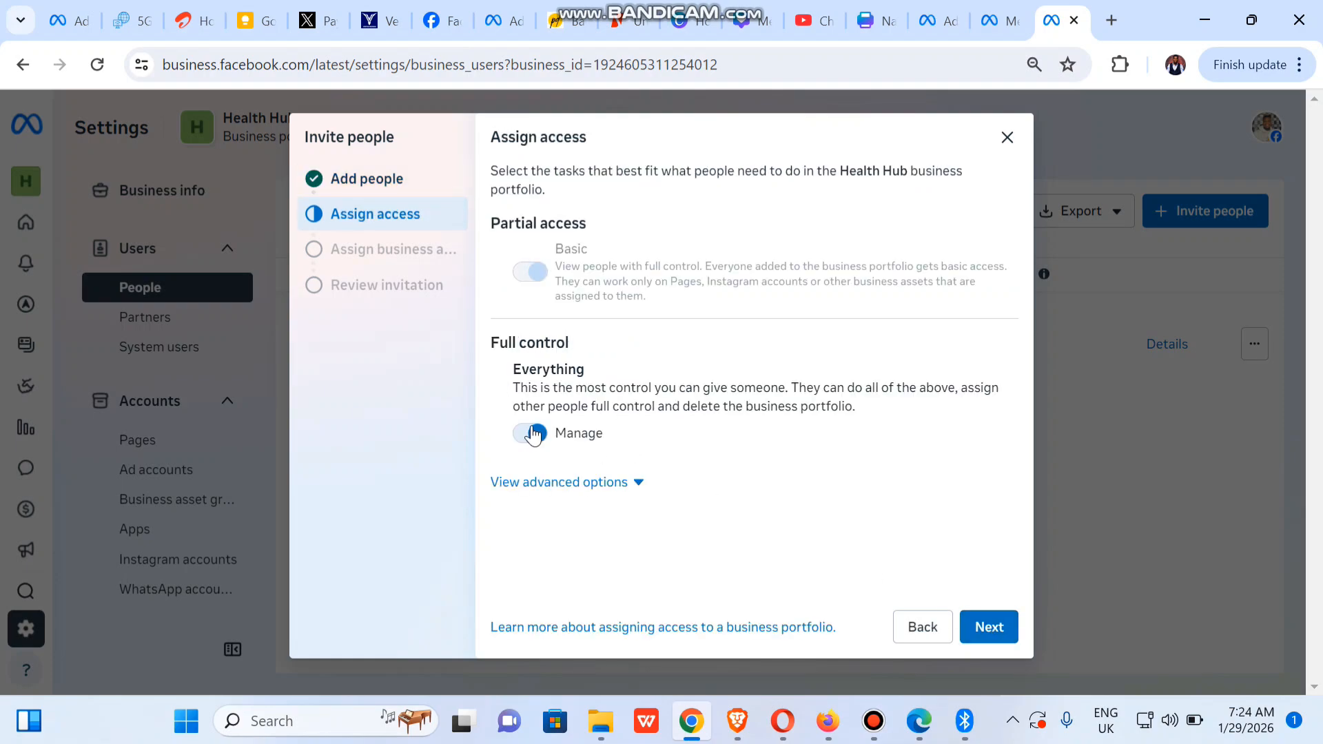
click(597, 485)
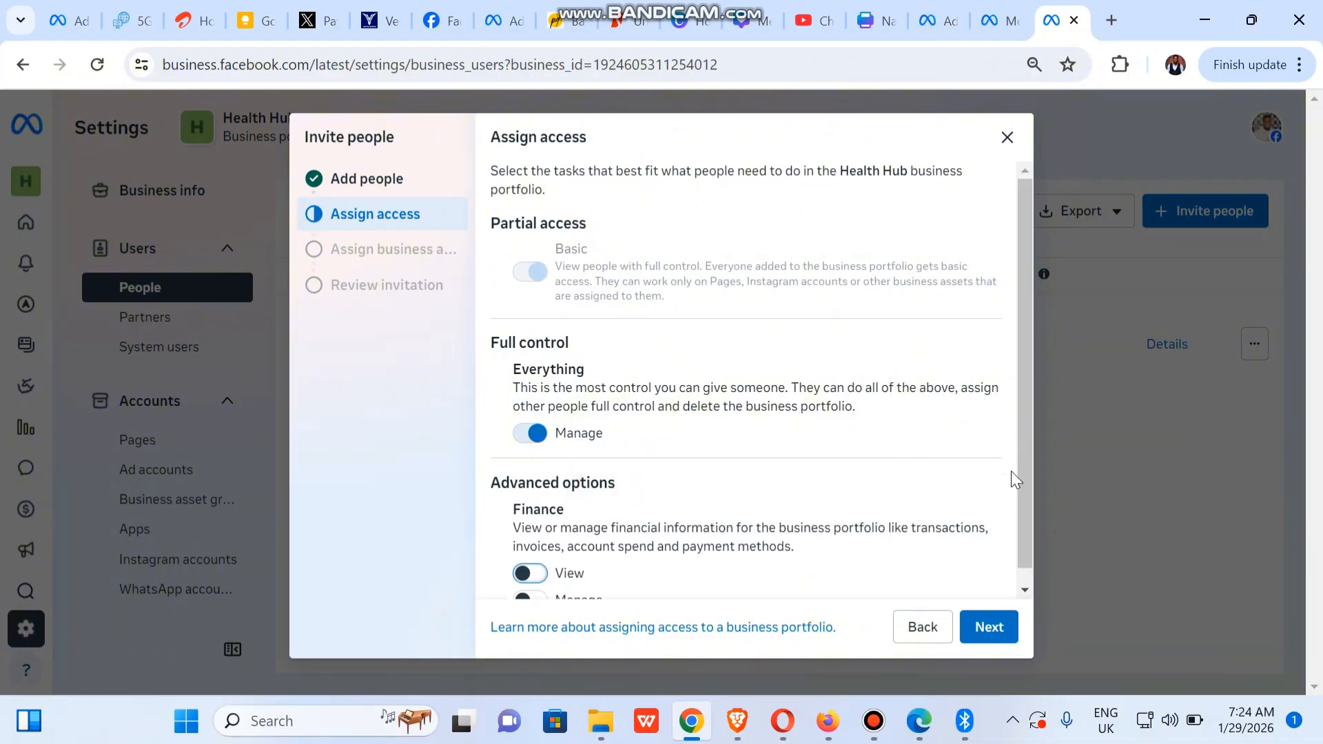
drag(1023, 496, 1032, 581)
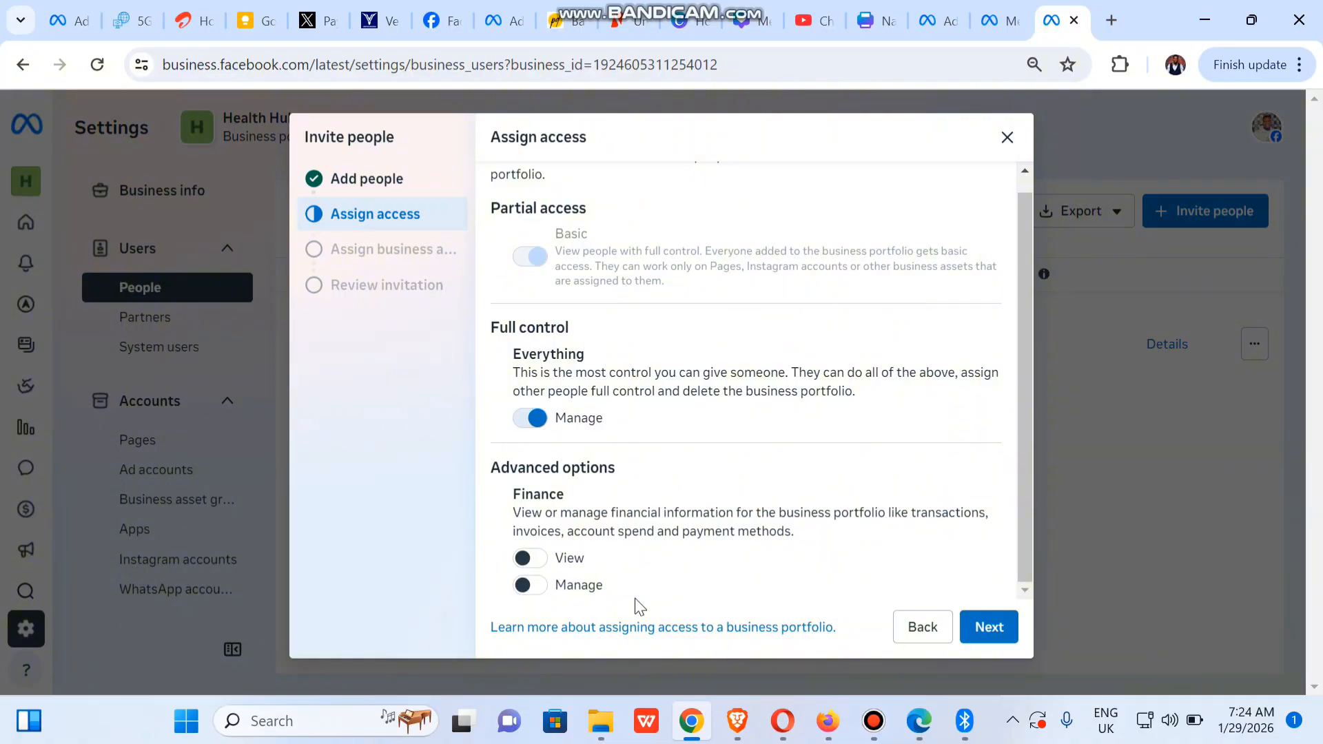
click(529, 422)
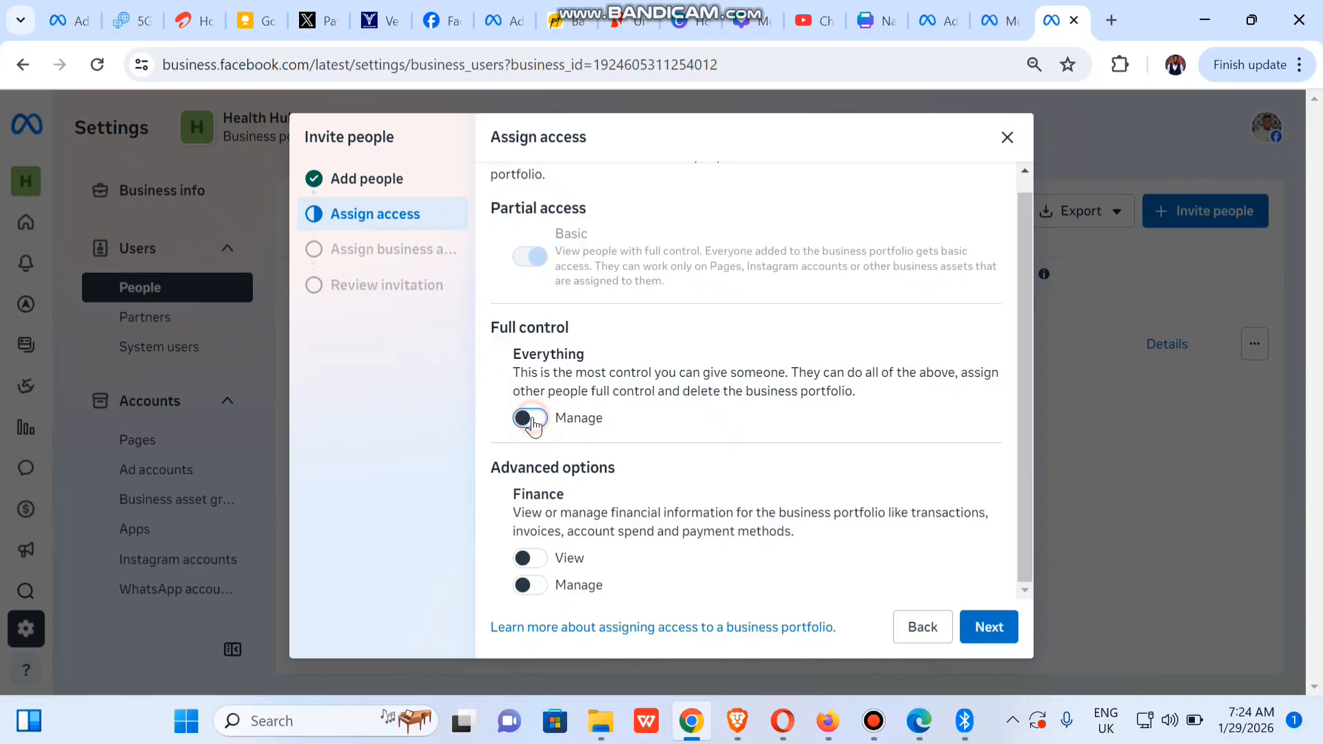
click(530, 420)
click(537, 564)
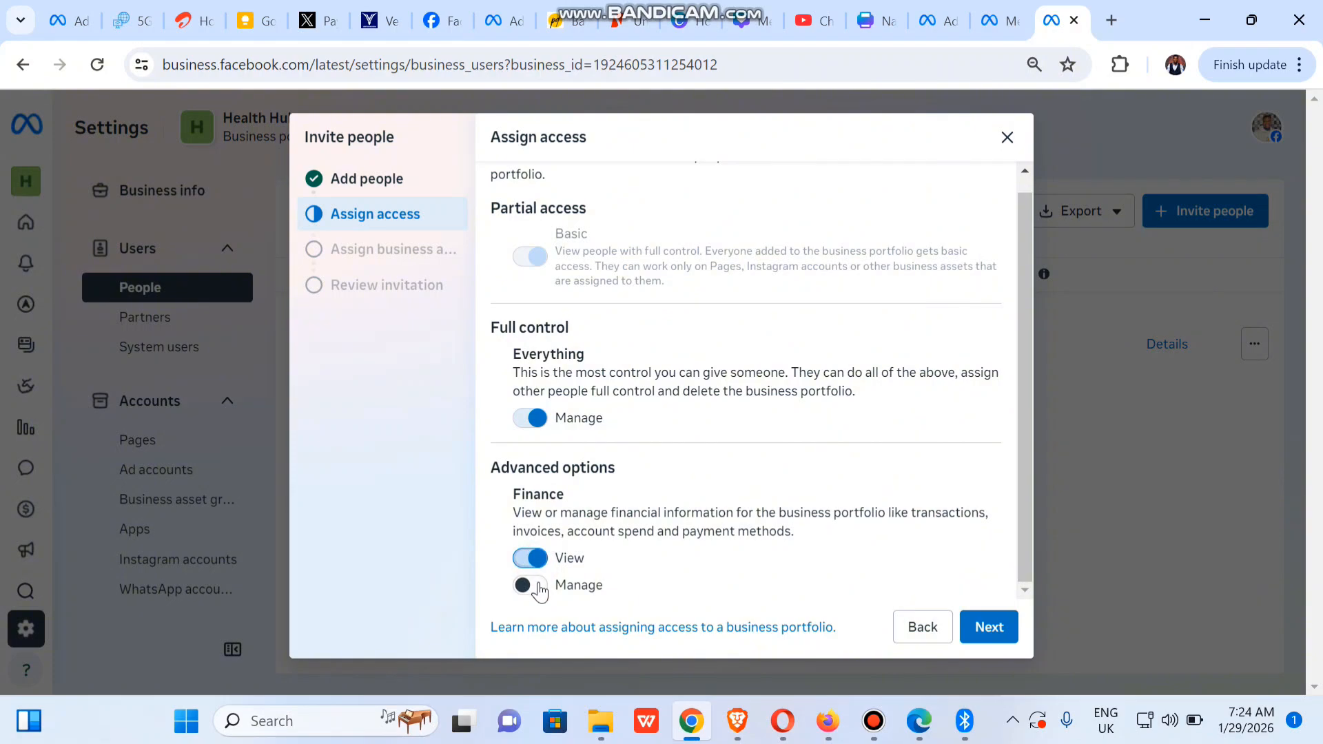
click(535, 586)
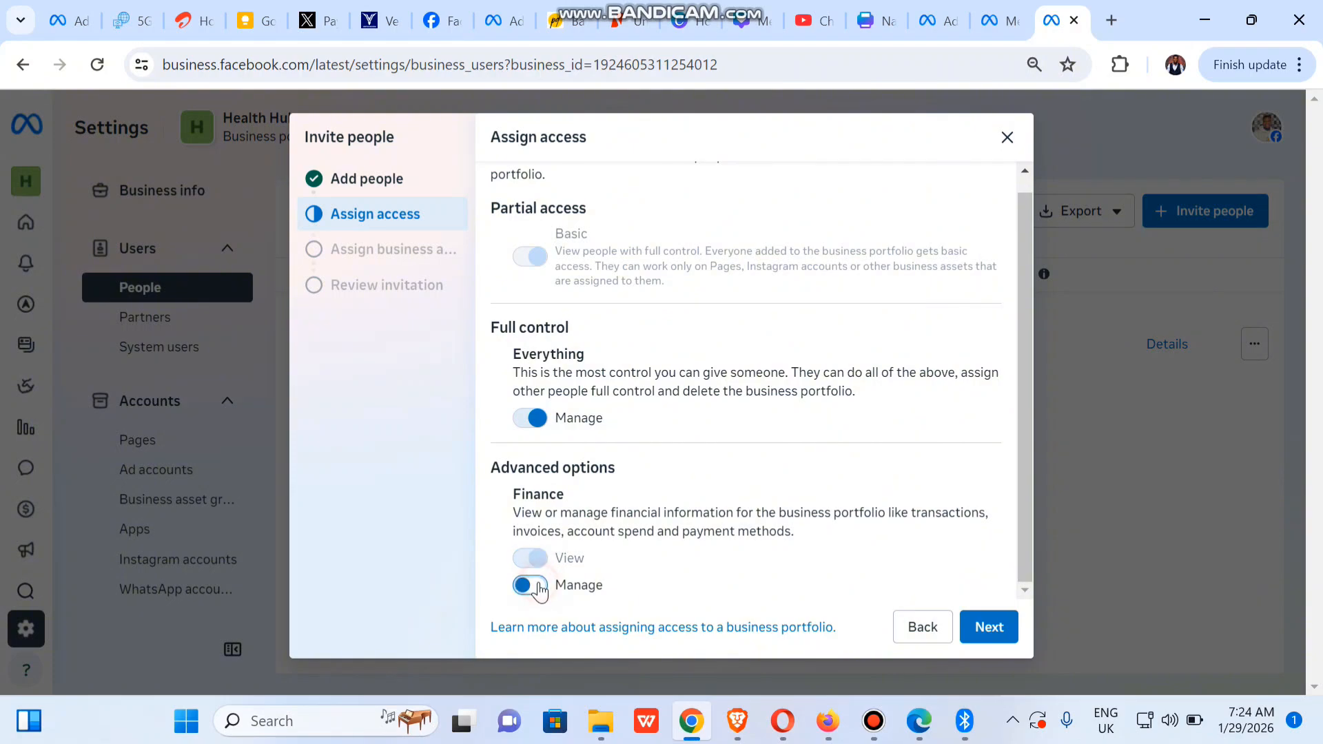
click(528, 418)
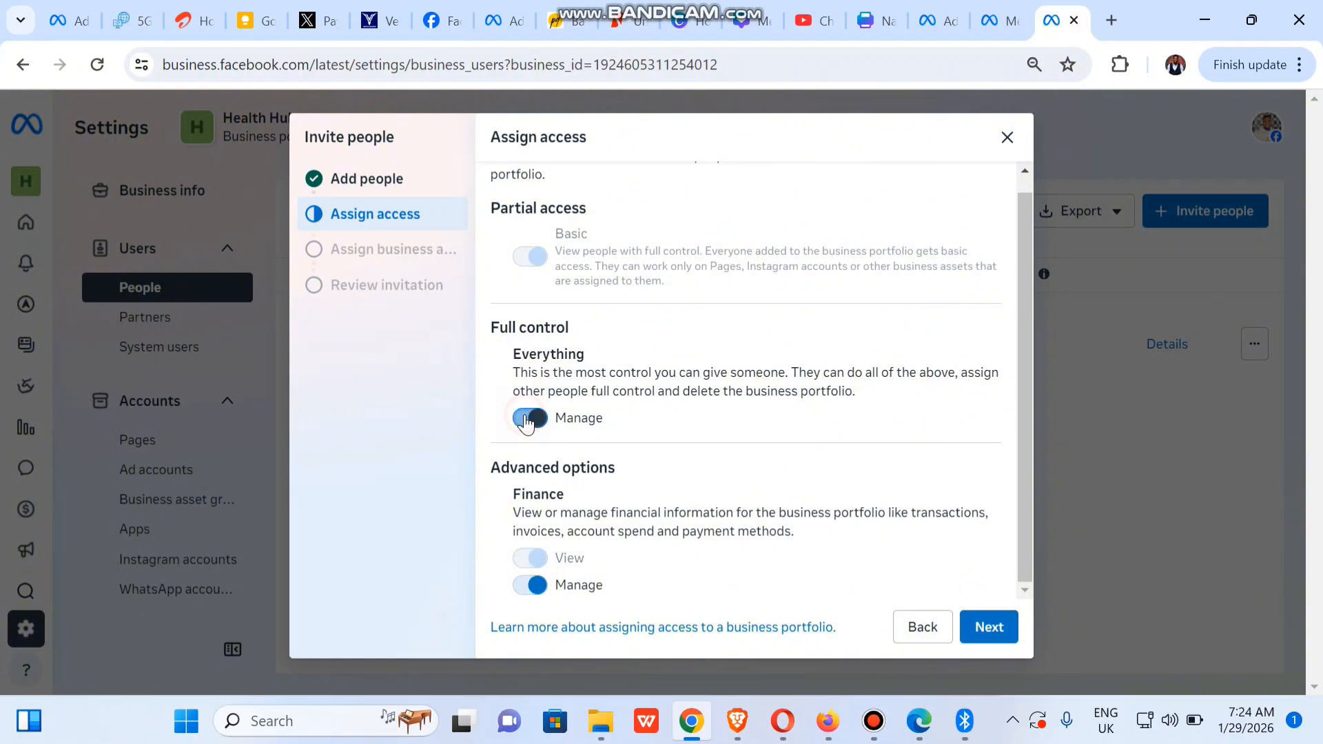
click(535, 588)
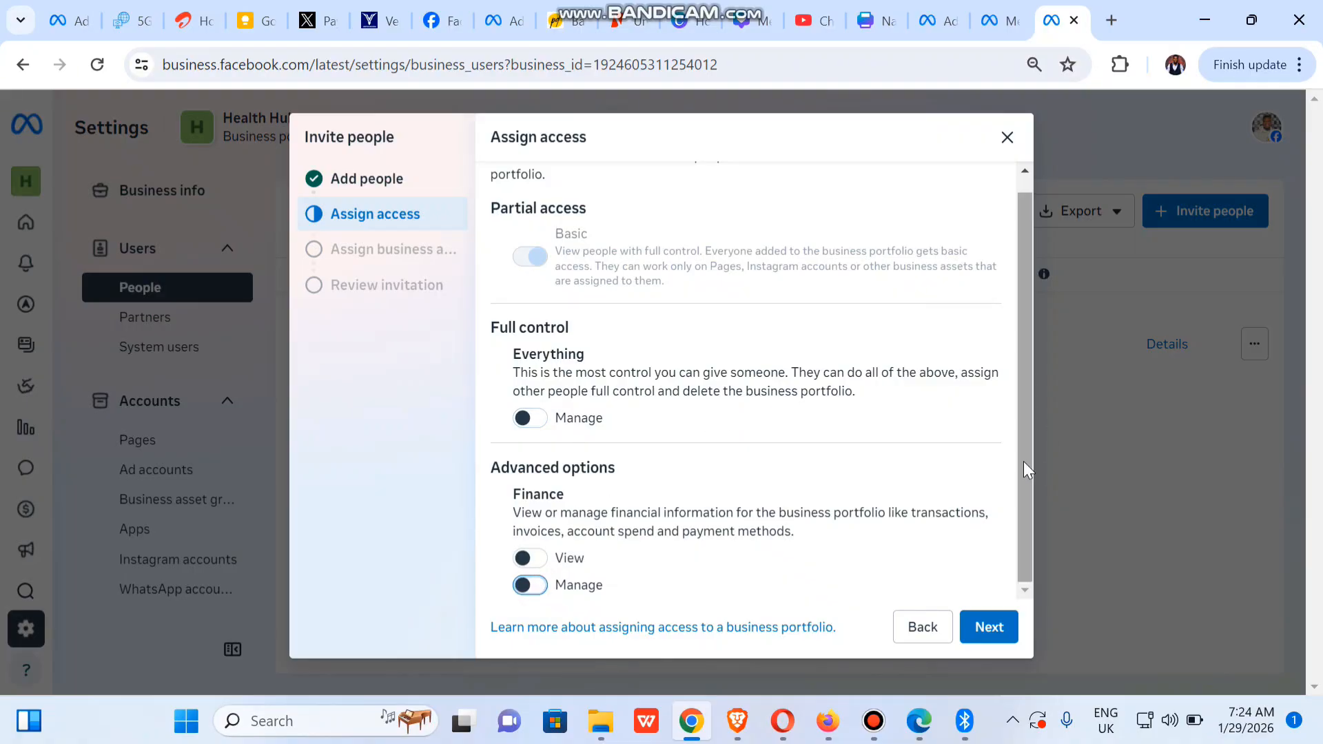
click(992, 629)
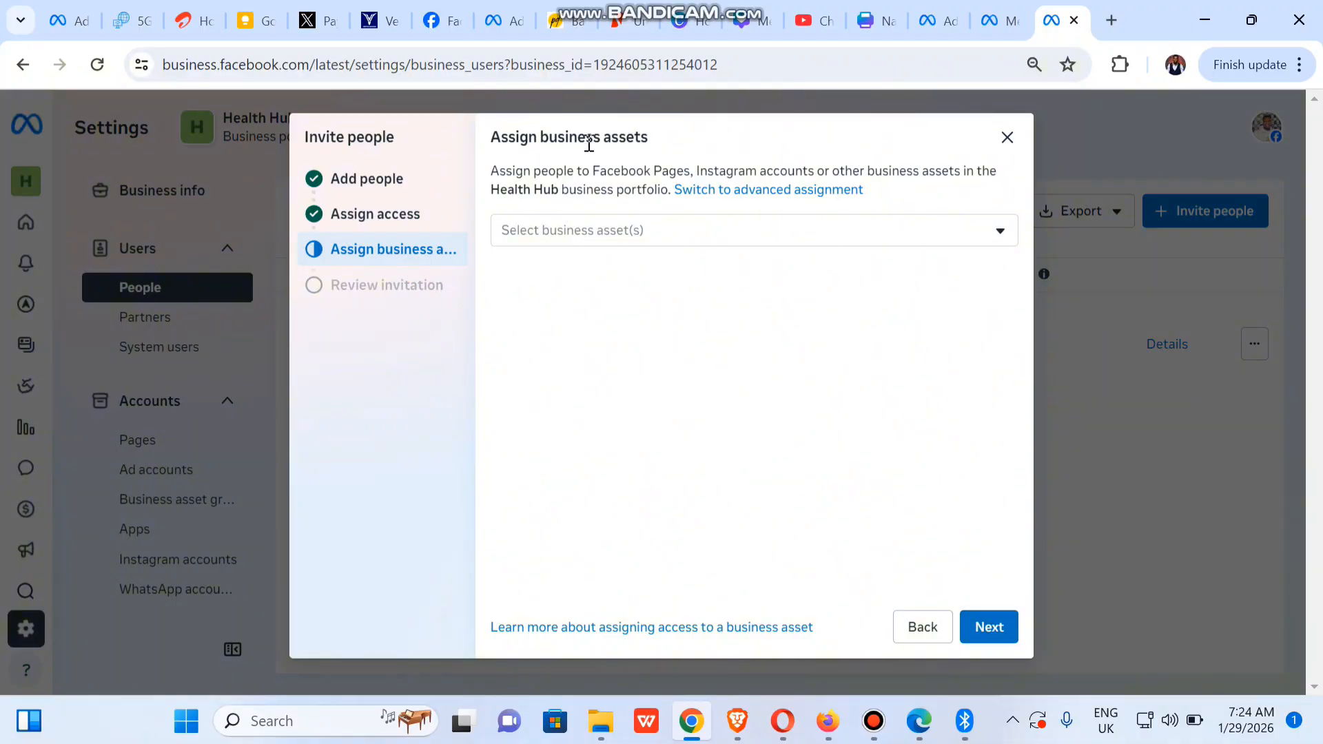
Select the Live Healthy - Live Happy Page and the Health 01 ad account as assets
click(645, 236)
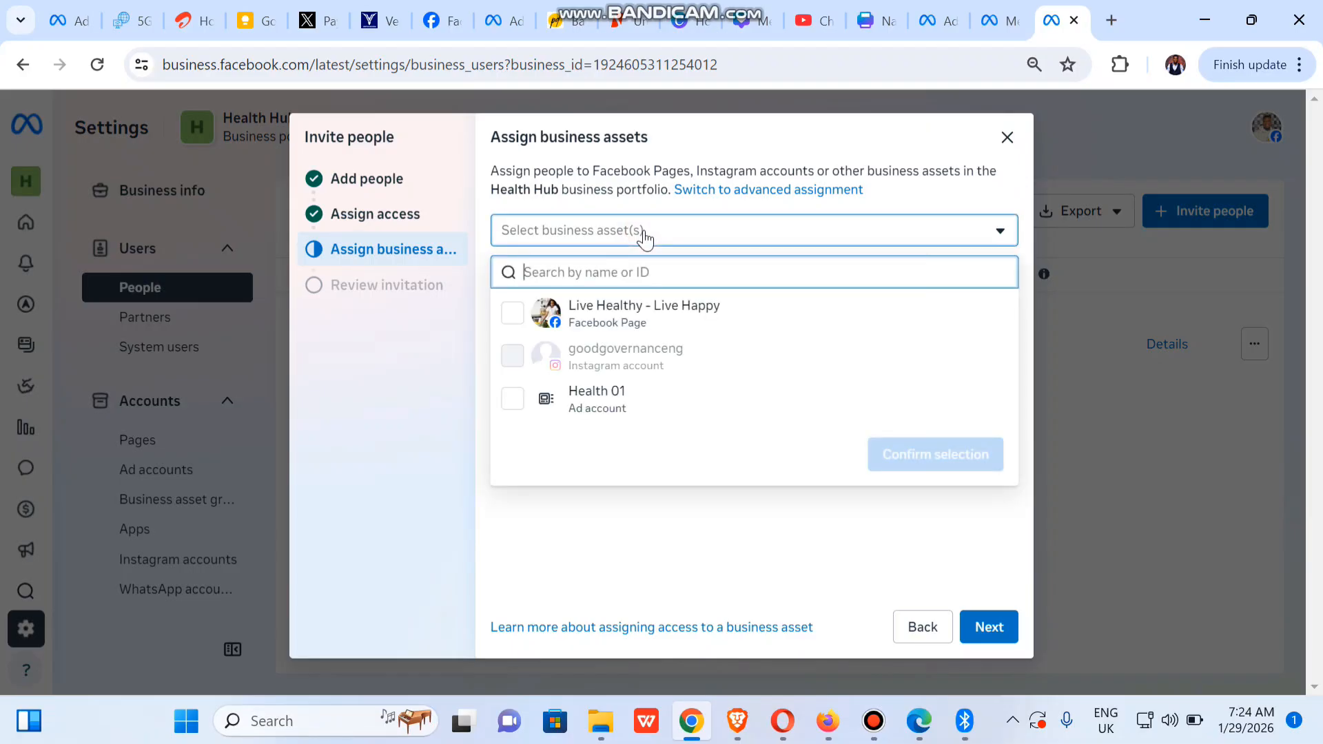
click(523, 317)
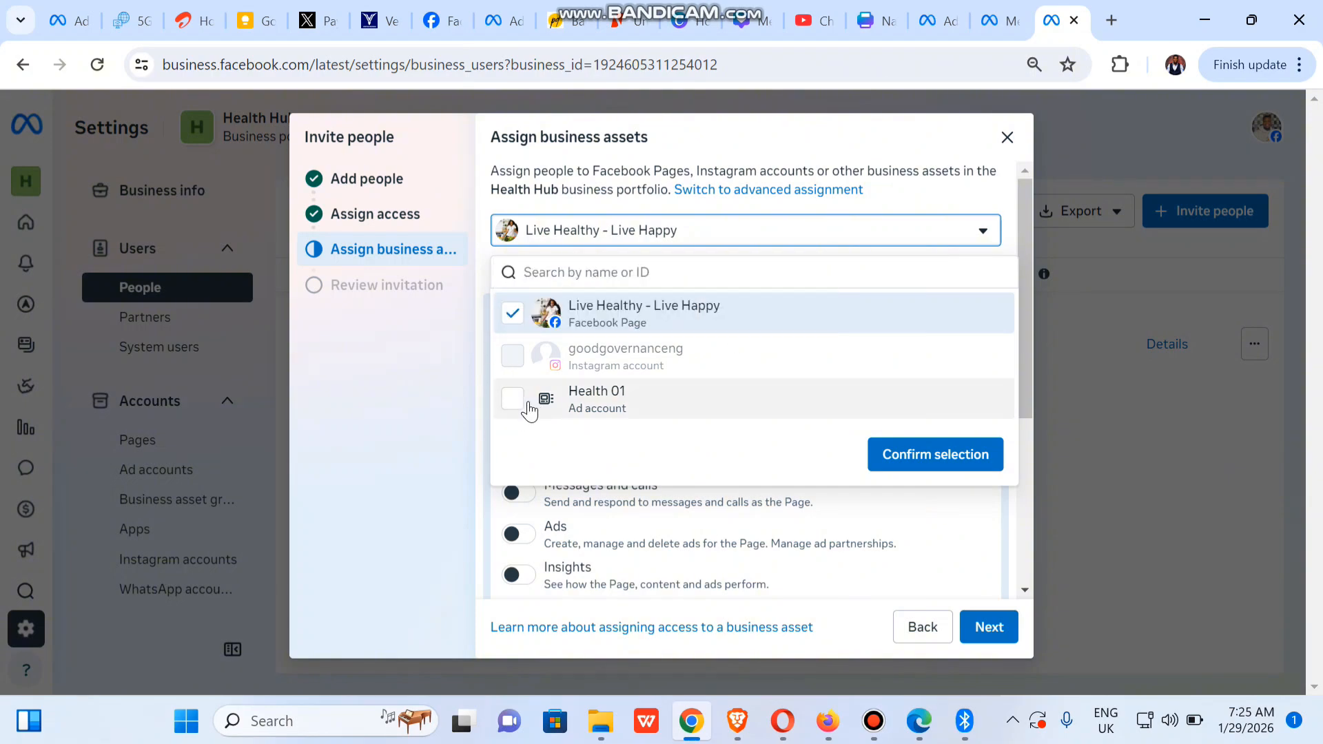
click(527, 401)
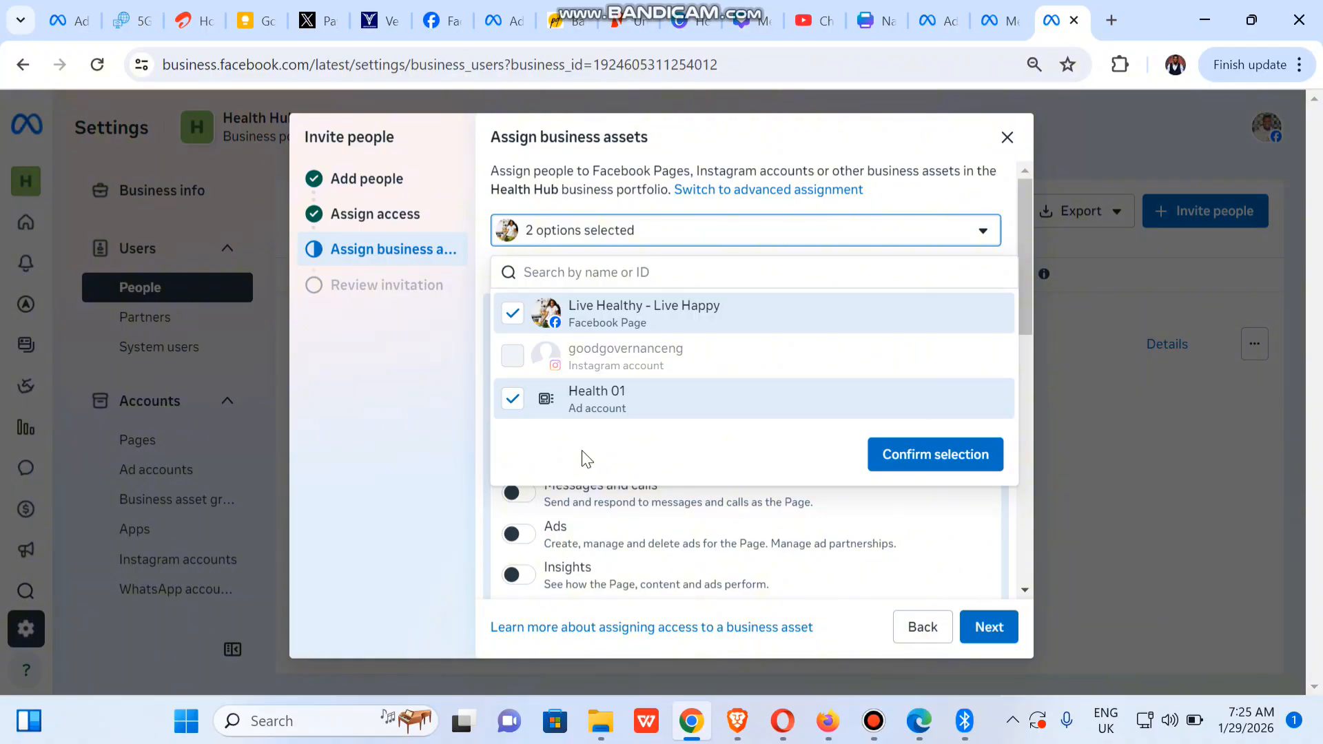
click(916, 457)
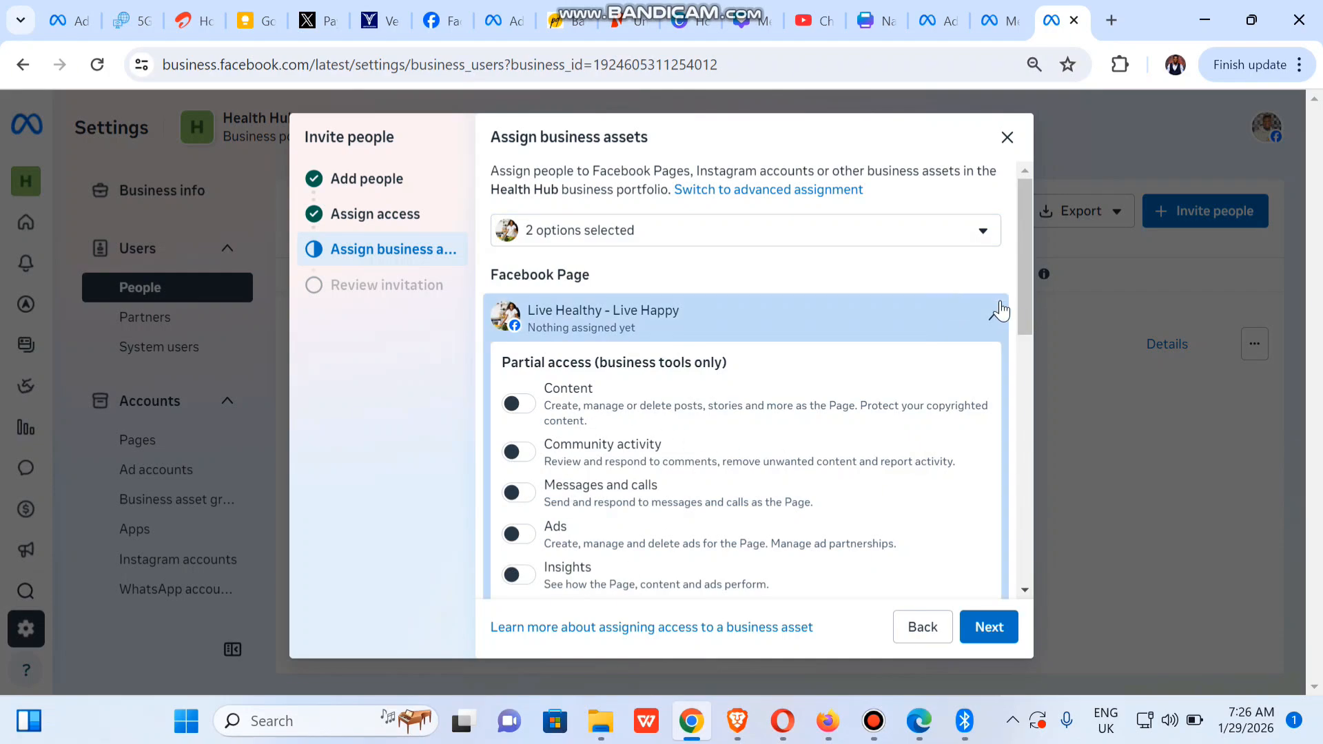
Give the Page partial access to Content, Messages, Community activity, Ads and Insights
drag(1023, 311, 1022, 341)
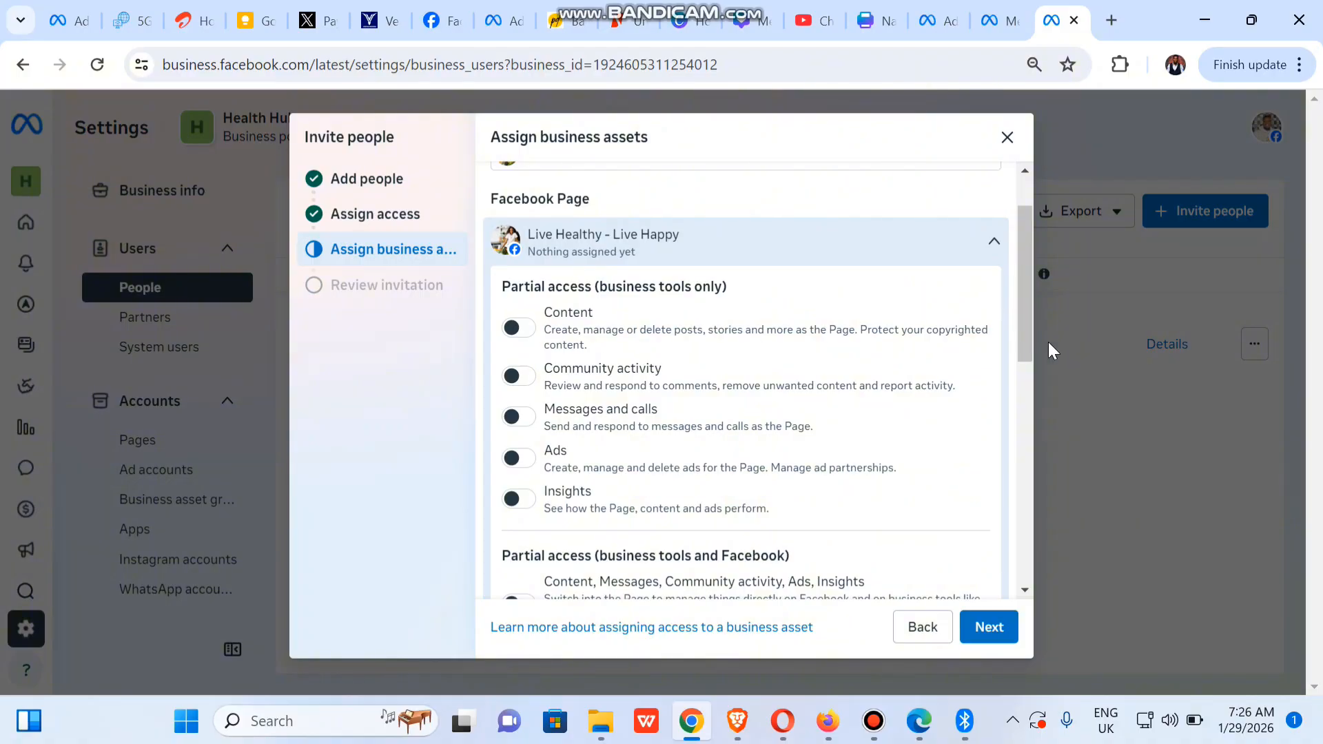
click(1024, 310)
drag(1023, 303, 1023, 354)
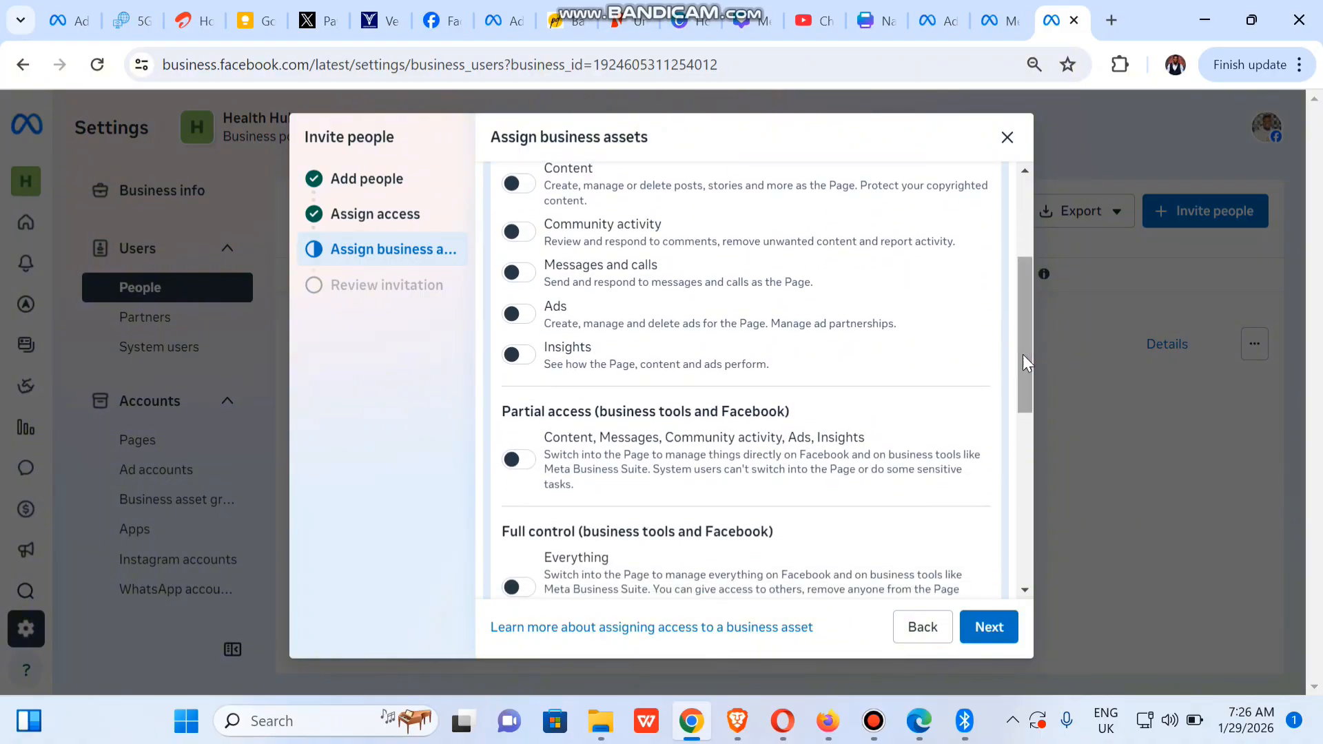
click(519, 460)
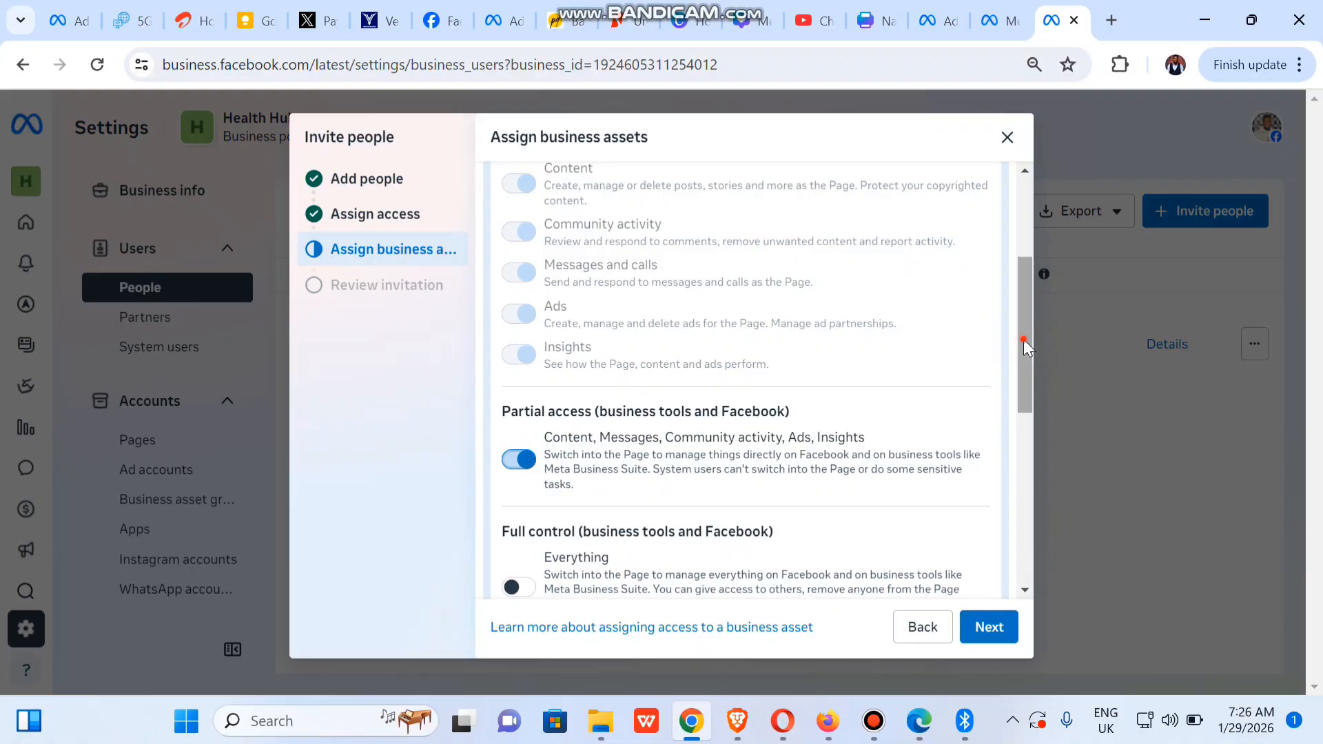
Grant full control of the Health 01 ad account, including managing campaigns
drag(1024, 339, 1027, 399)
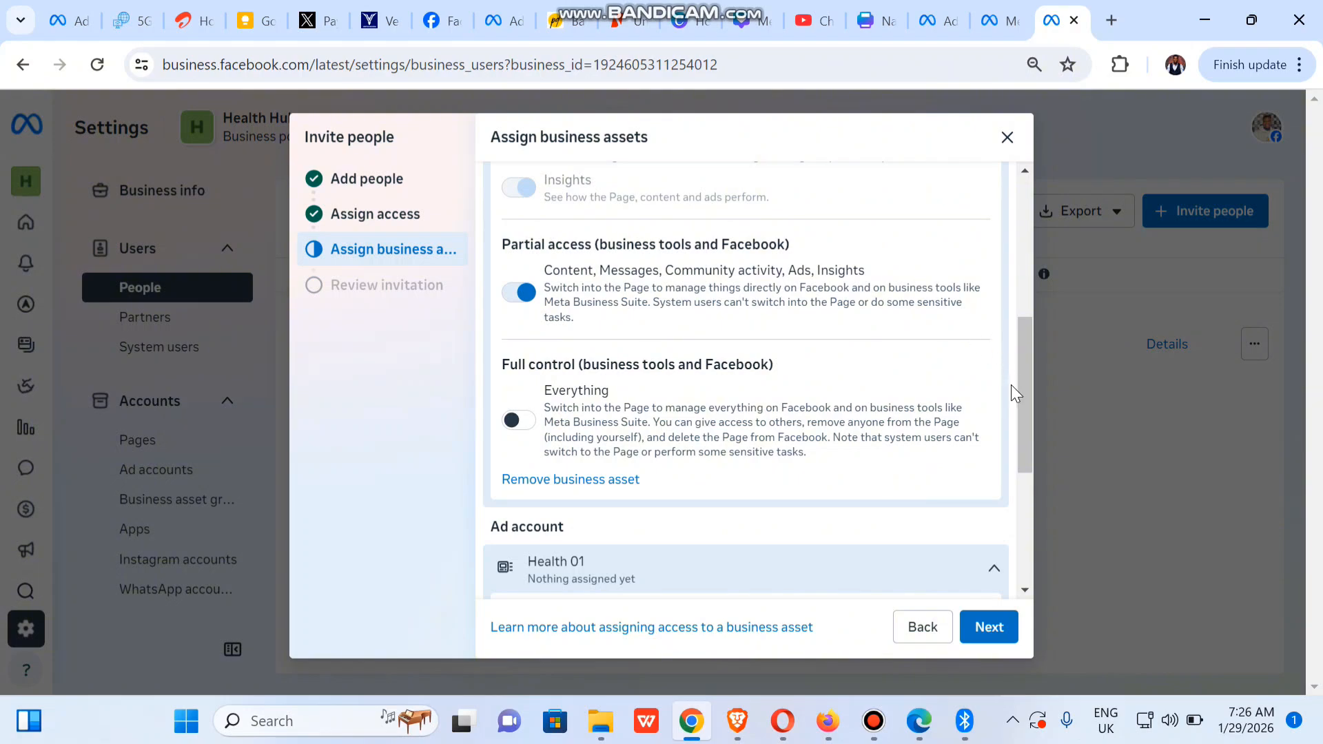
drag(1020, 412, 1008, 542)
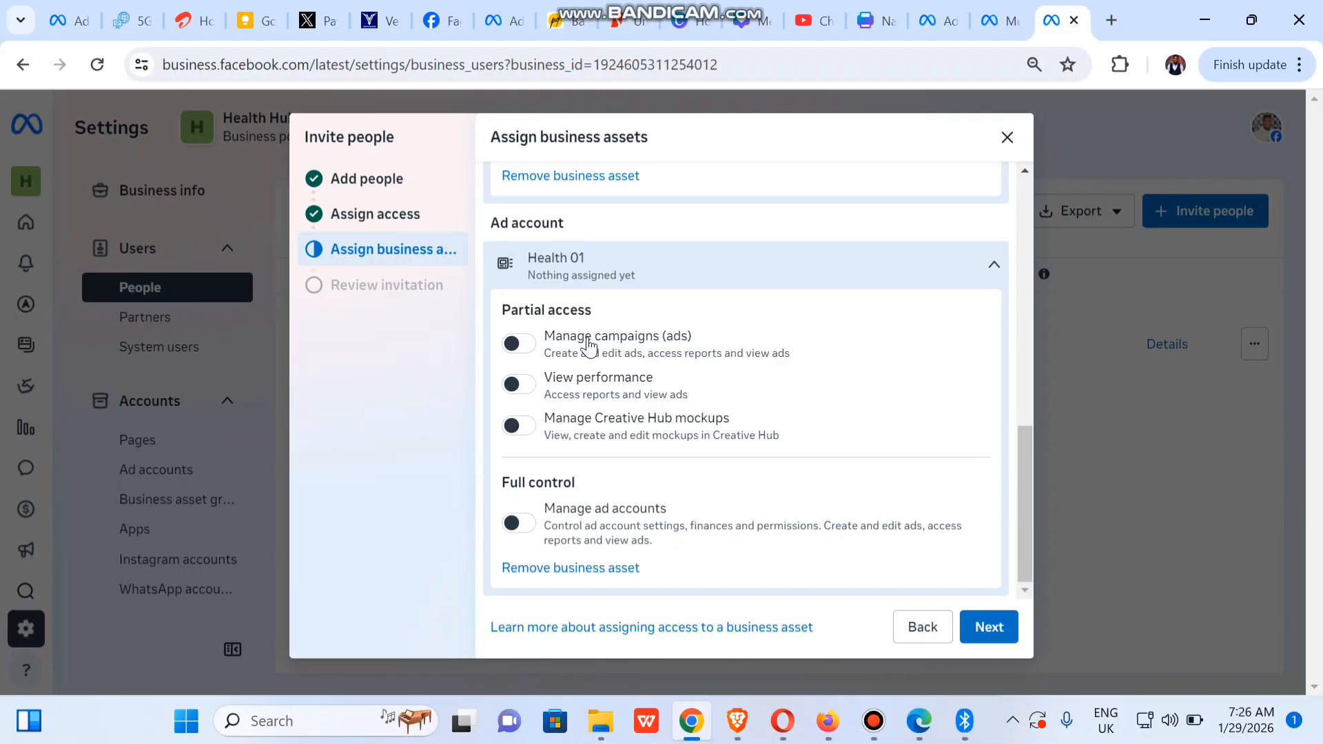
click(517, 344)
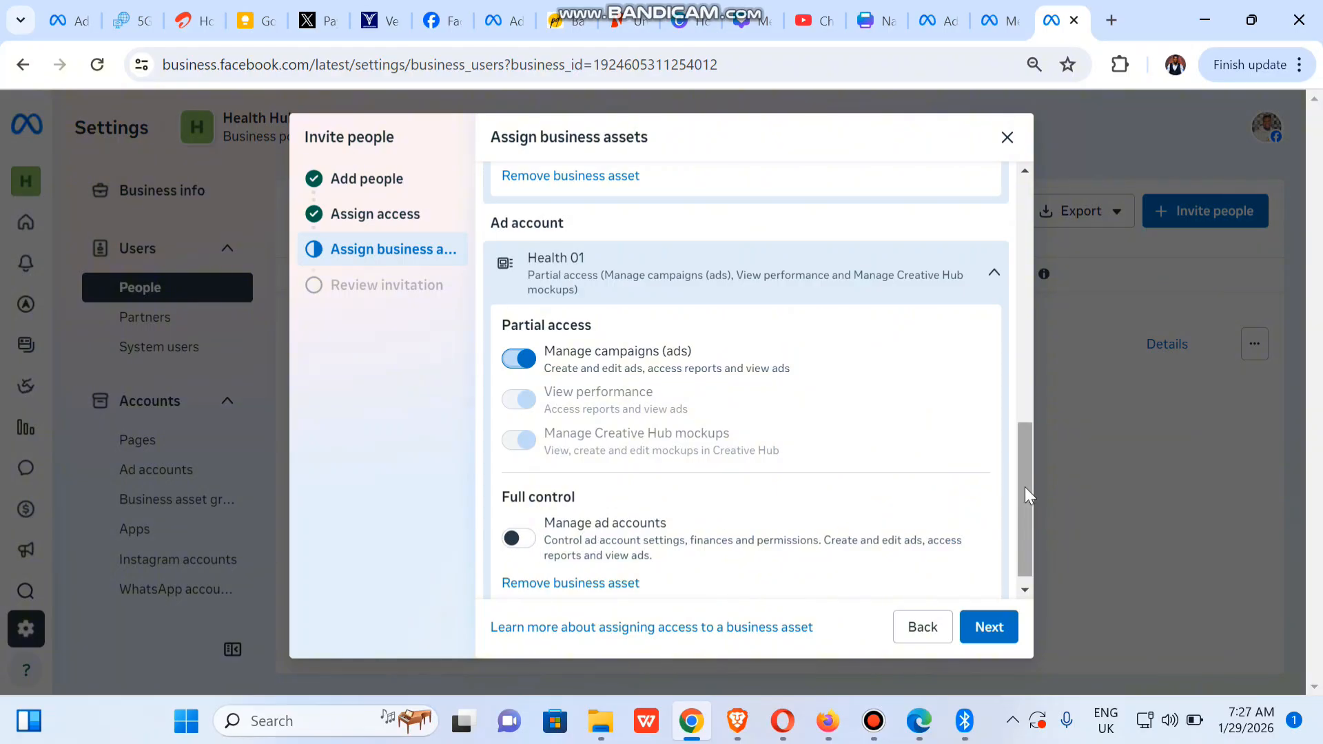
drag(1024, 486, 1020, 521)
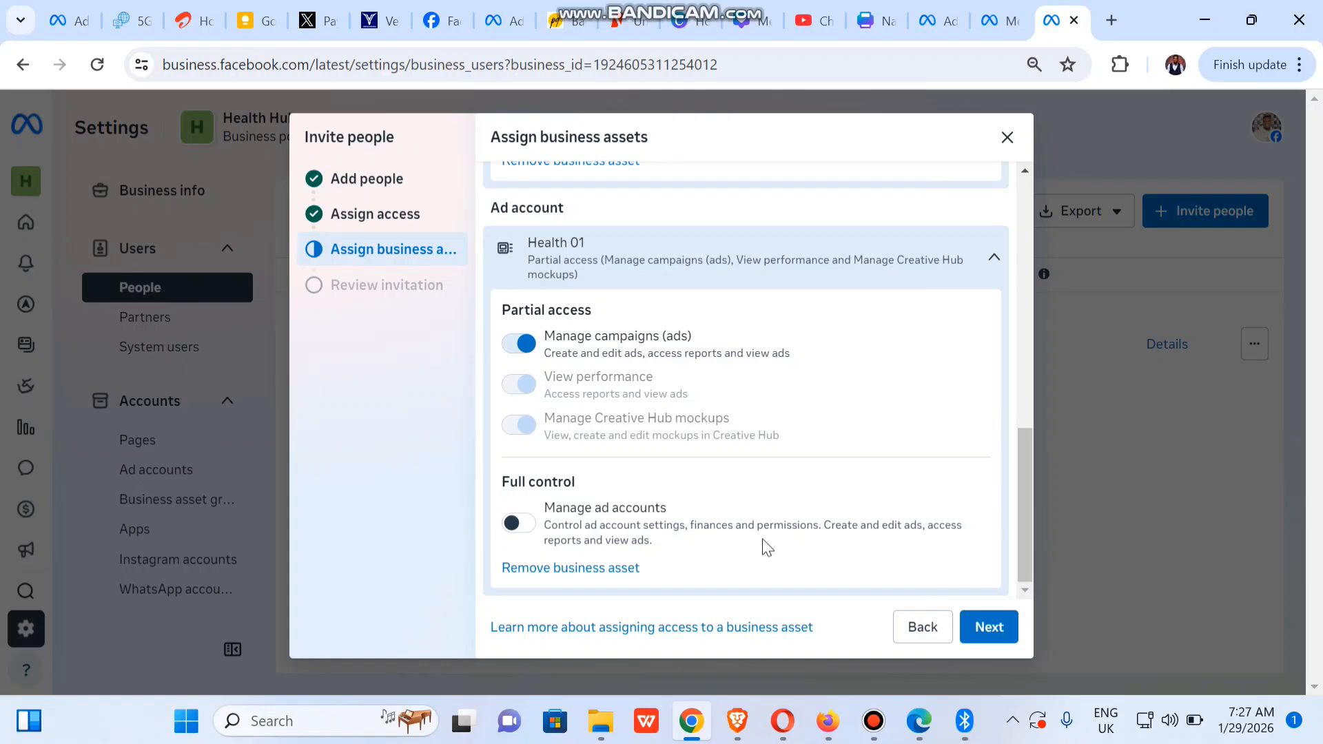
click(528, 530)
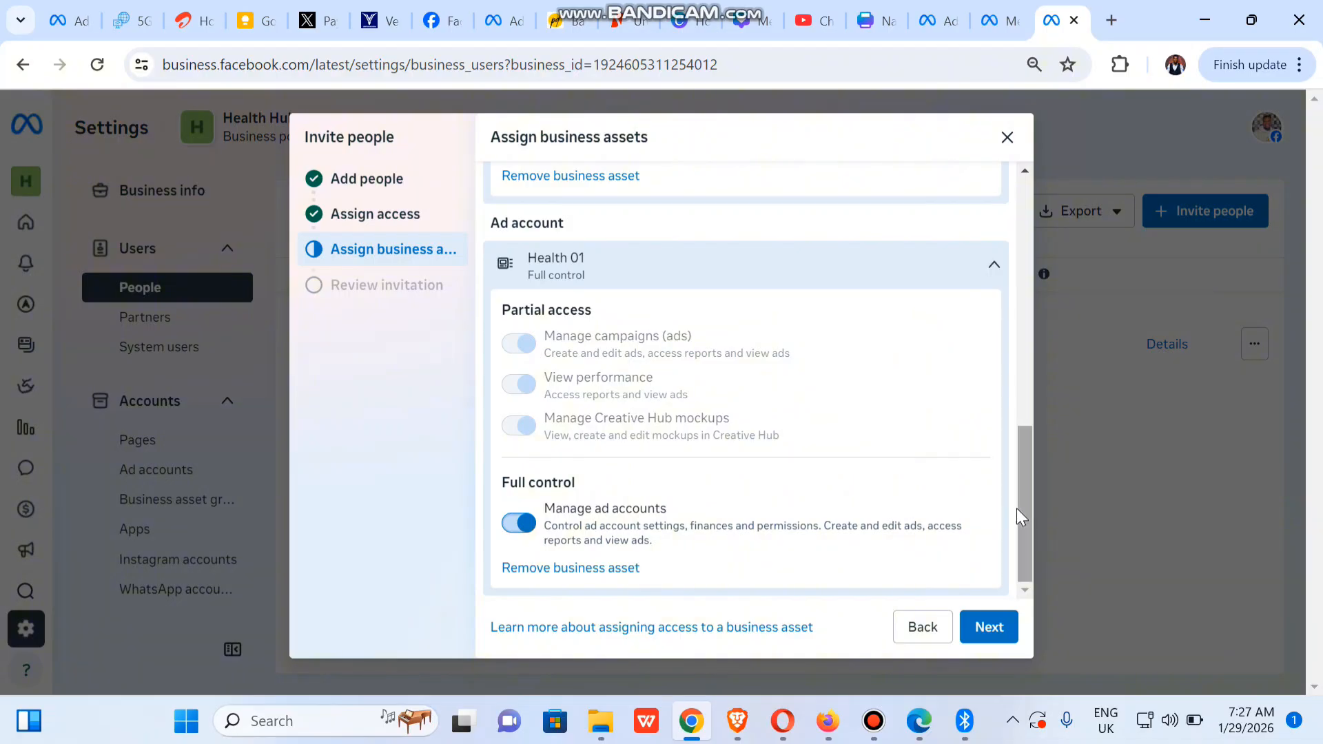
Review the invitation and submit it with 2 assets
click(994, 631)
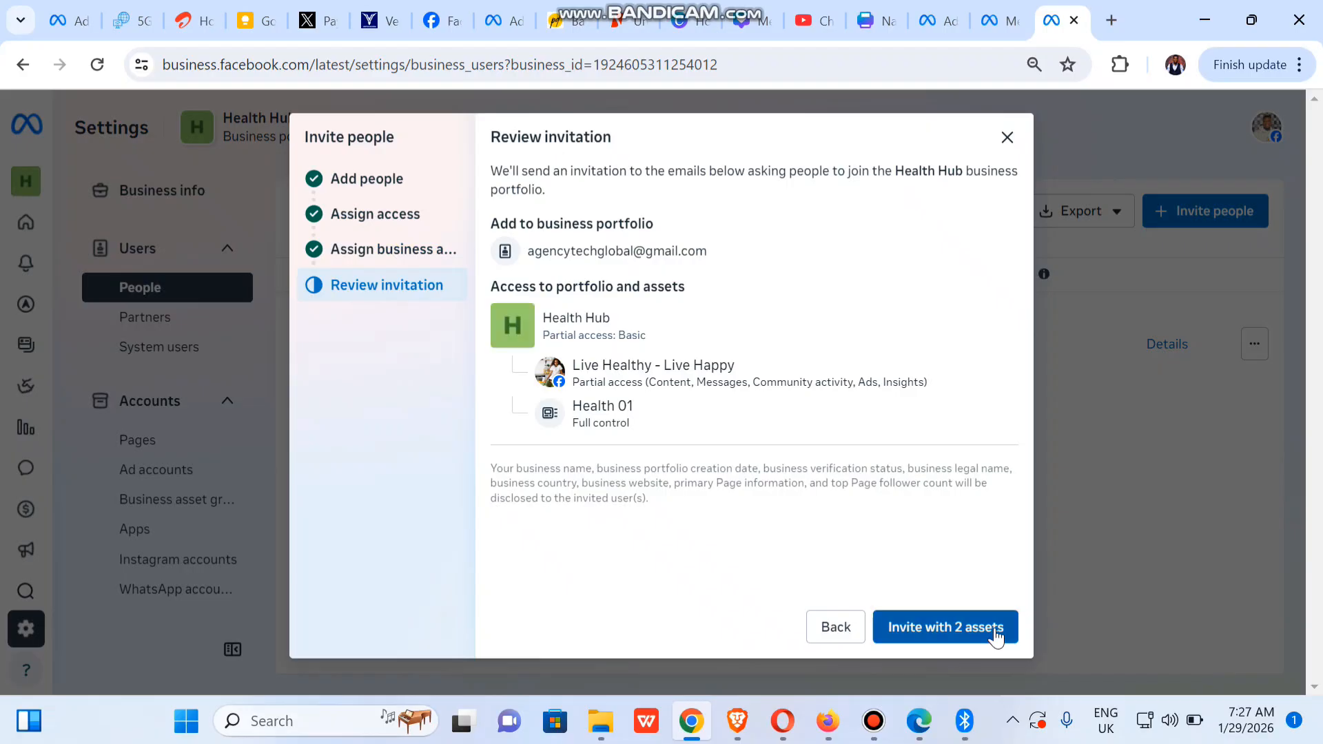
click(918, 638)
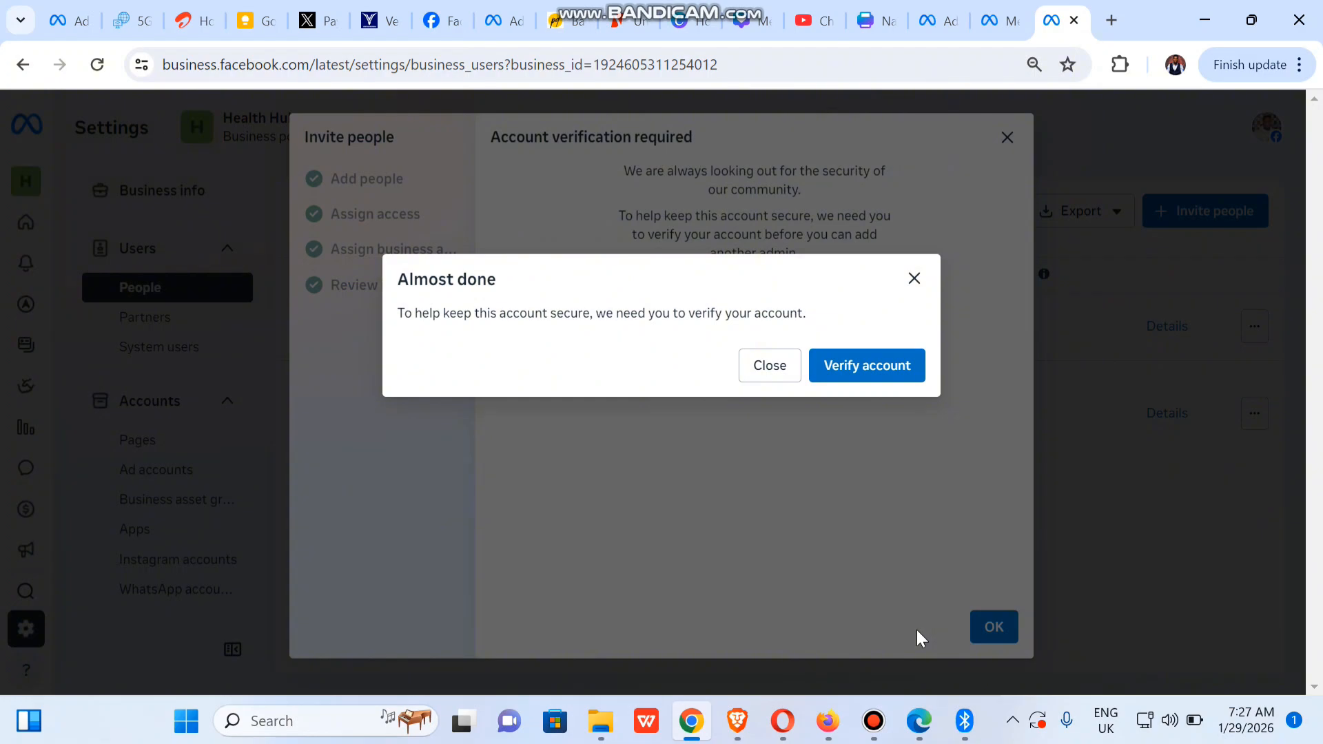
Verify the account with a texted confirmation code, then dismiss the Invitation sent message
click(860, 373)
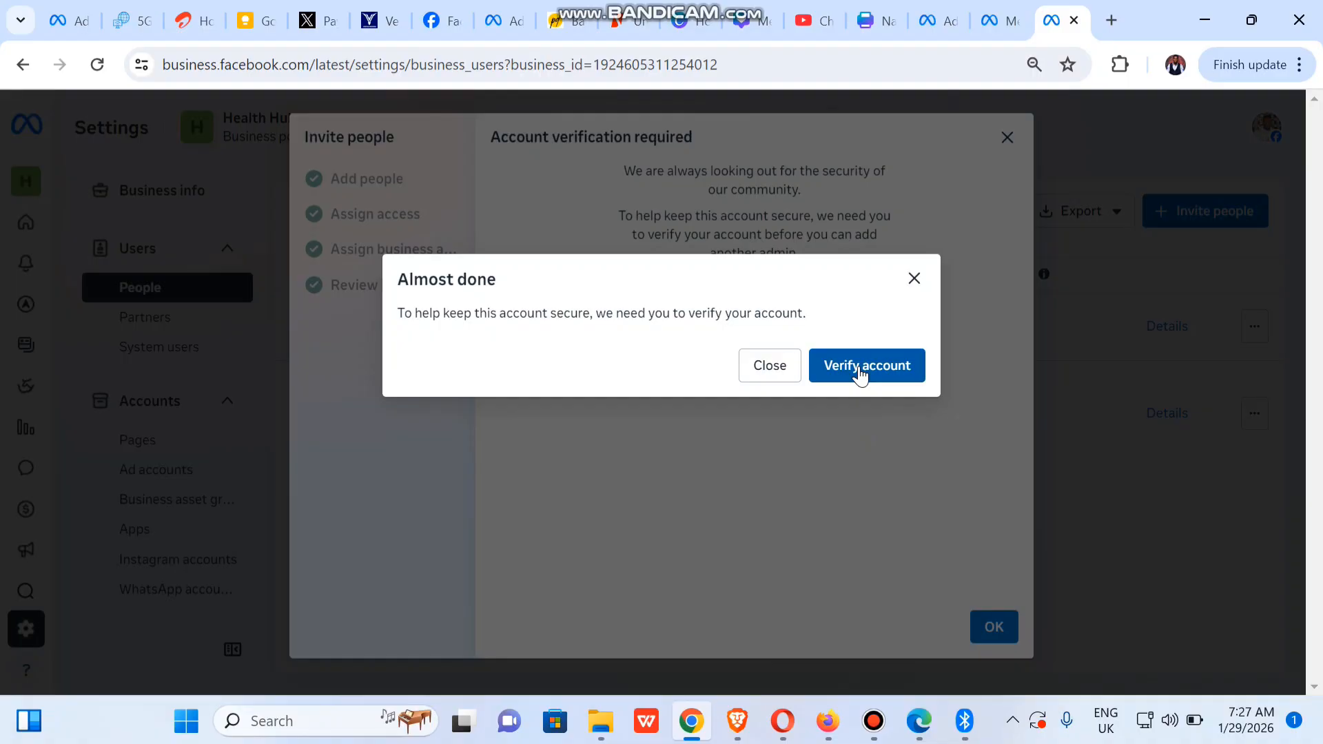
click(859, 368)
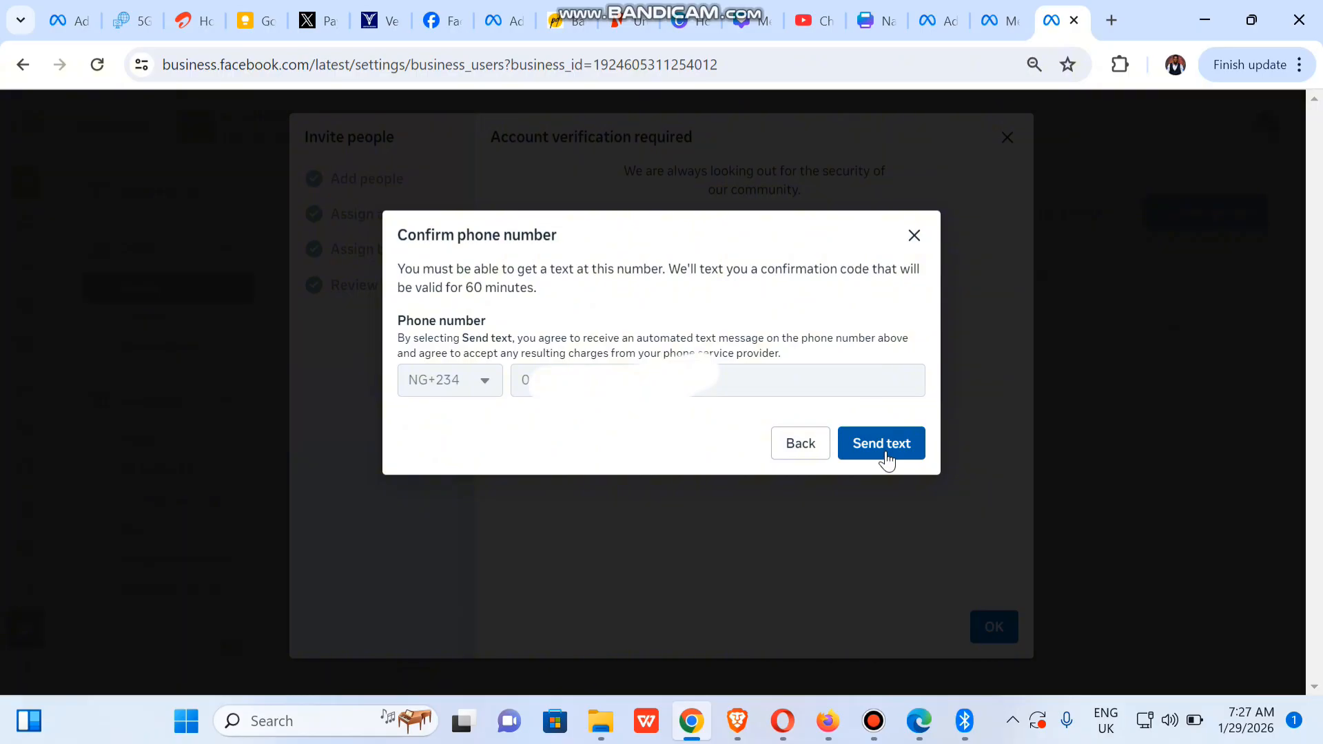
click(887, 459)
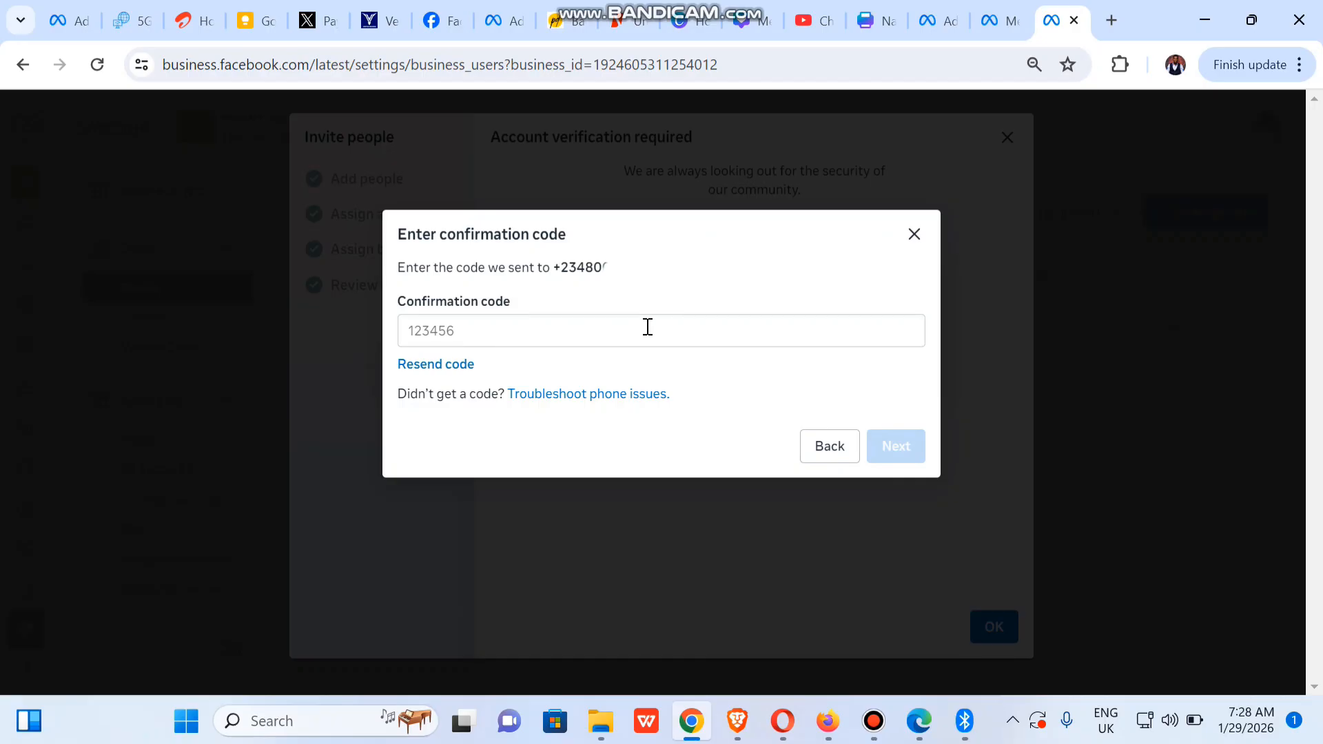
click(648, 327)
key(ctrl+v)
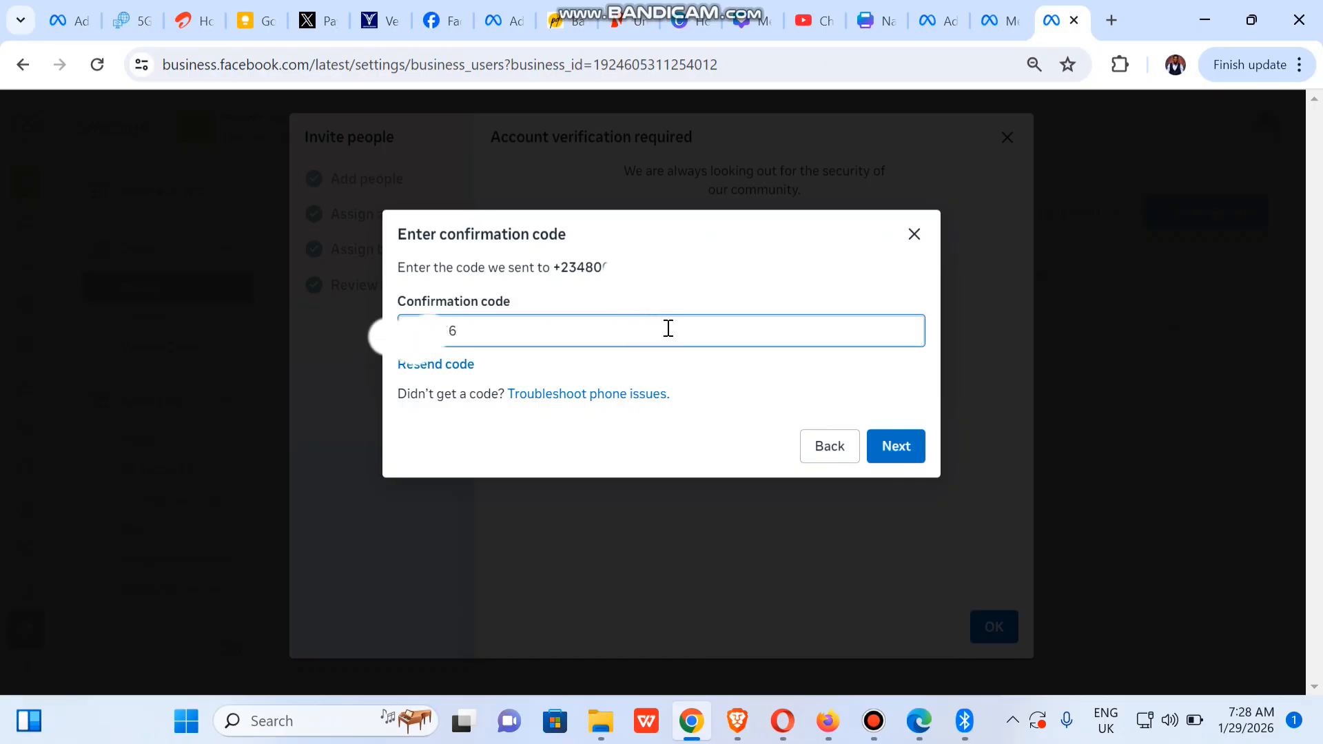
click(914, 449)
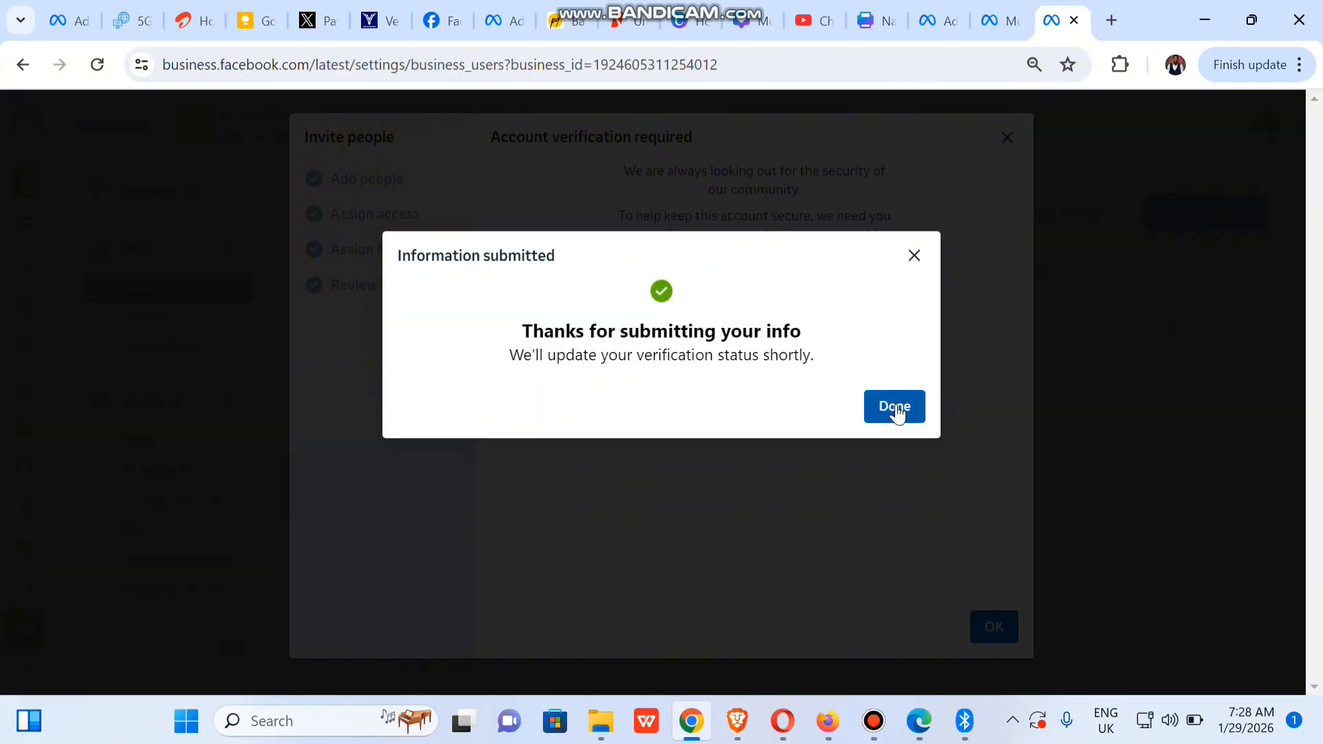
click(896, 408)
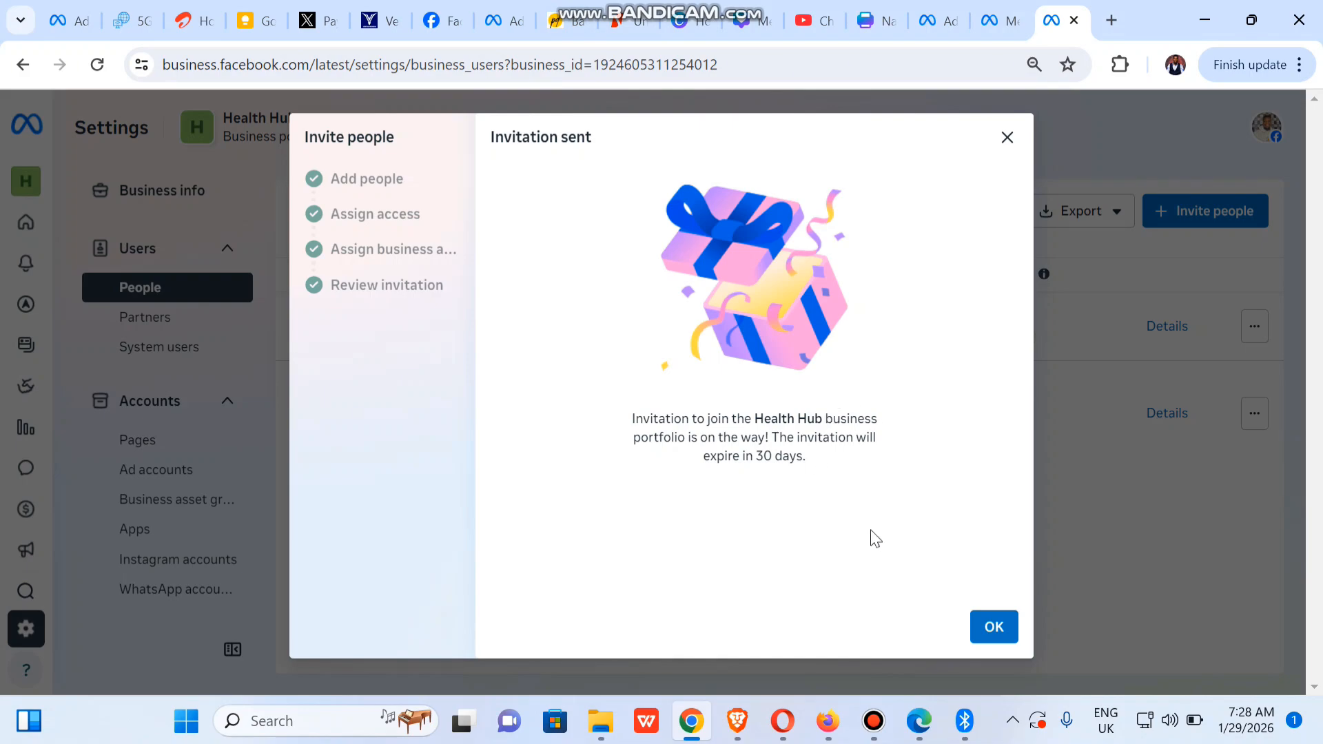
click(991, 640)
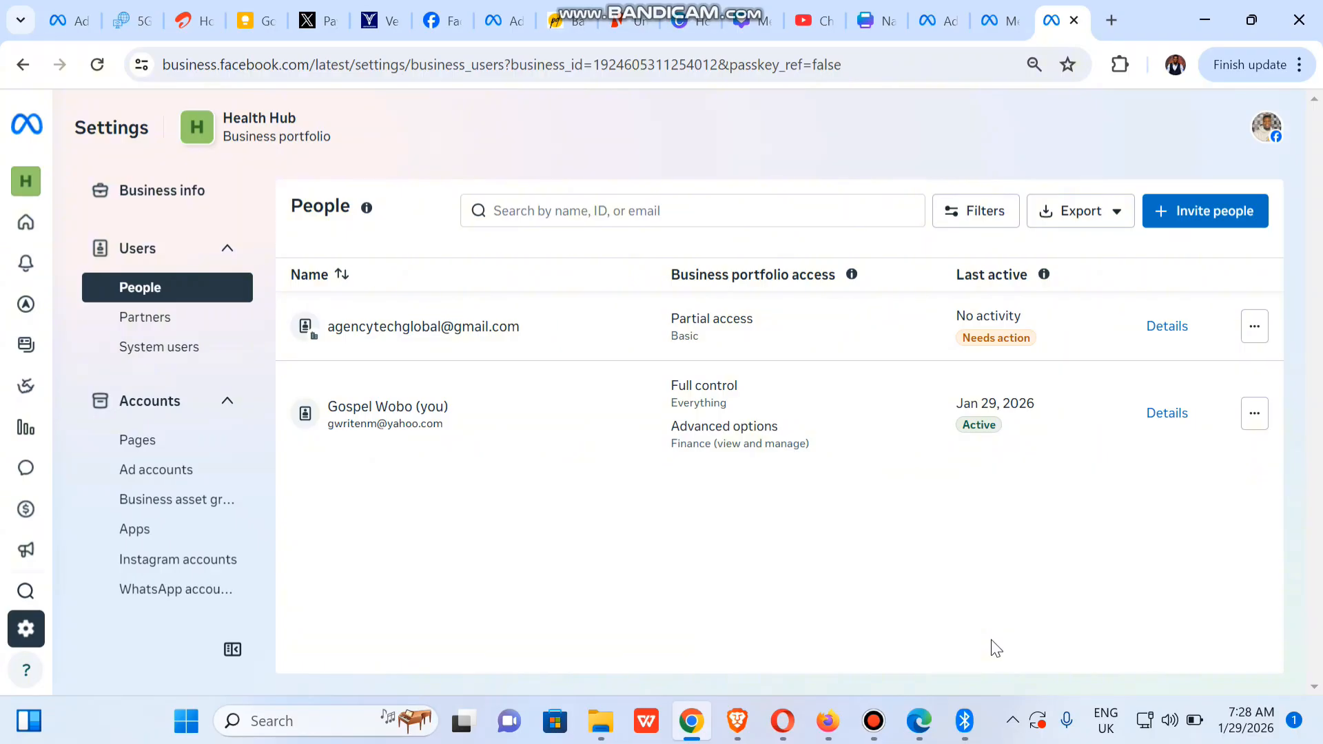
Switch to Brave and open a fresh New Tab page showing the shortcut tiles
click(737, 721)
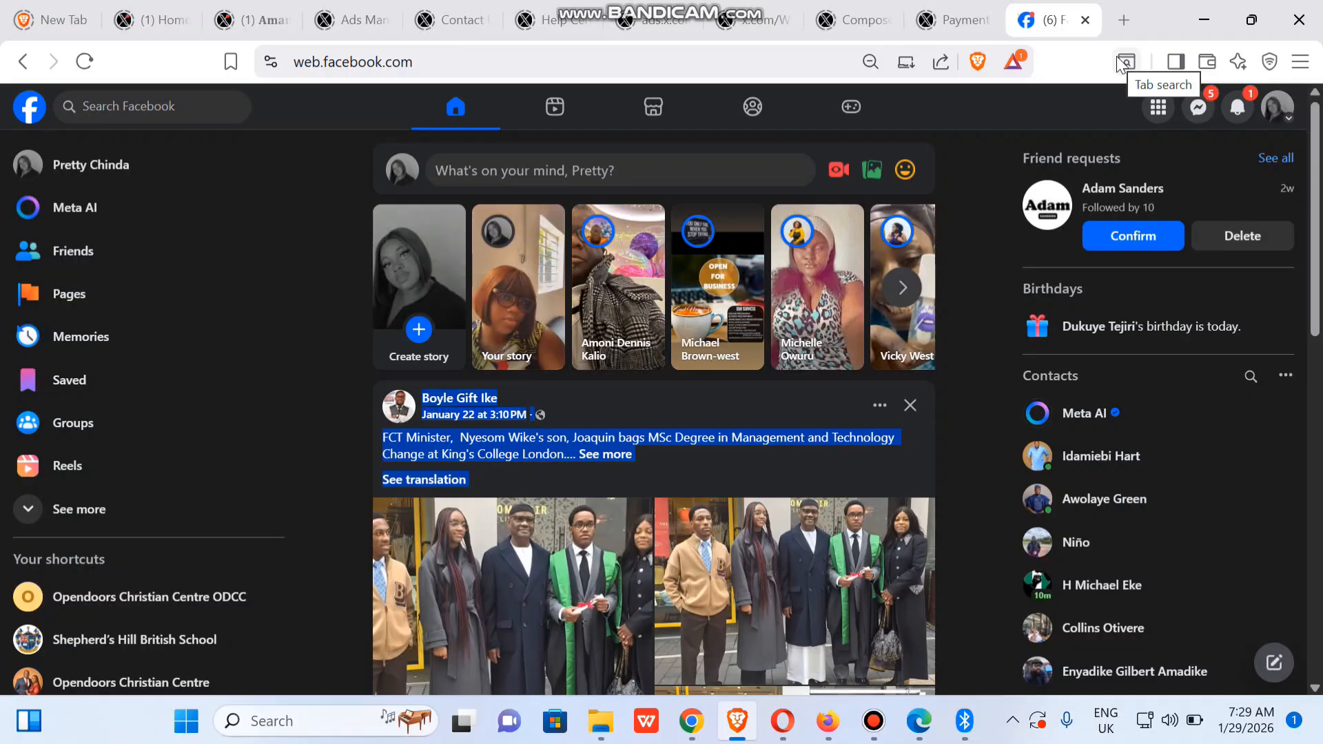
click(1061, 56)
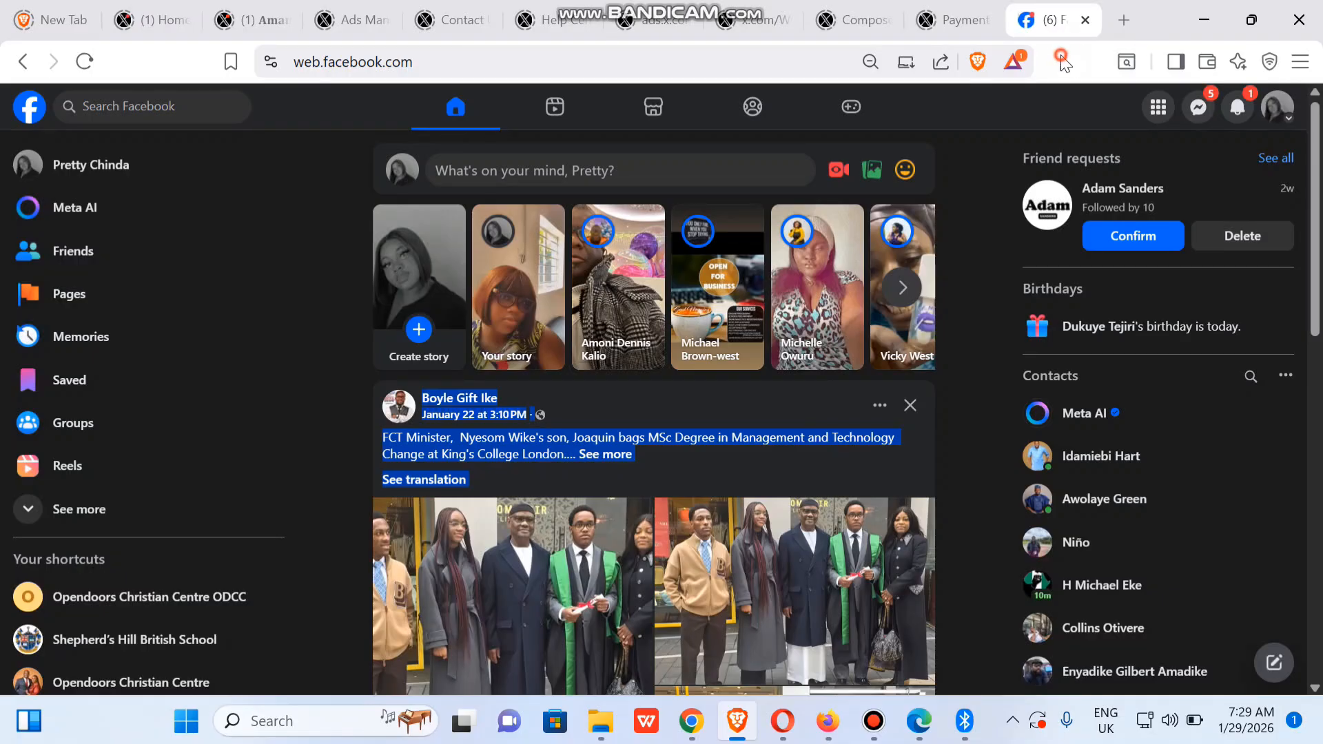
click(1019, 115)
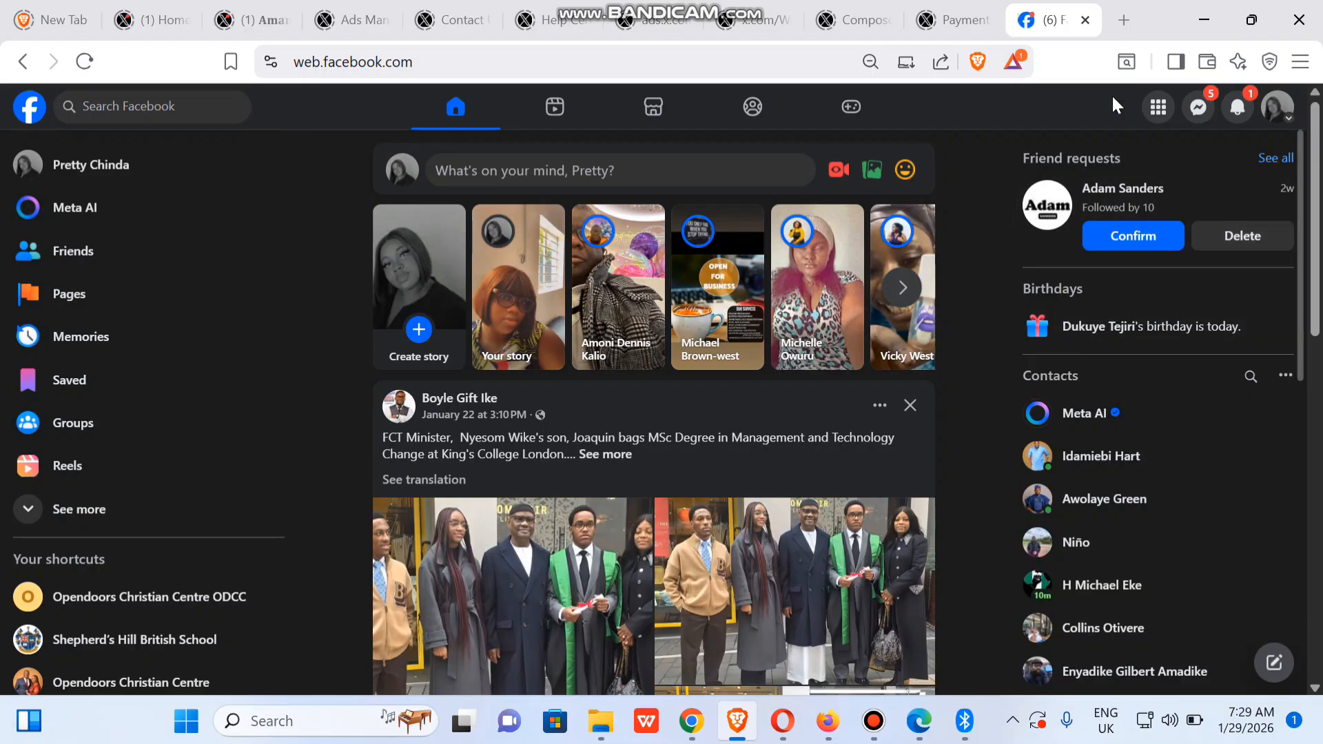
click(1119, 22)
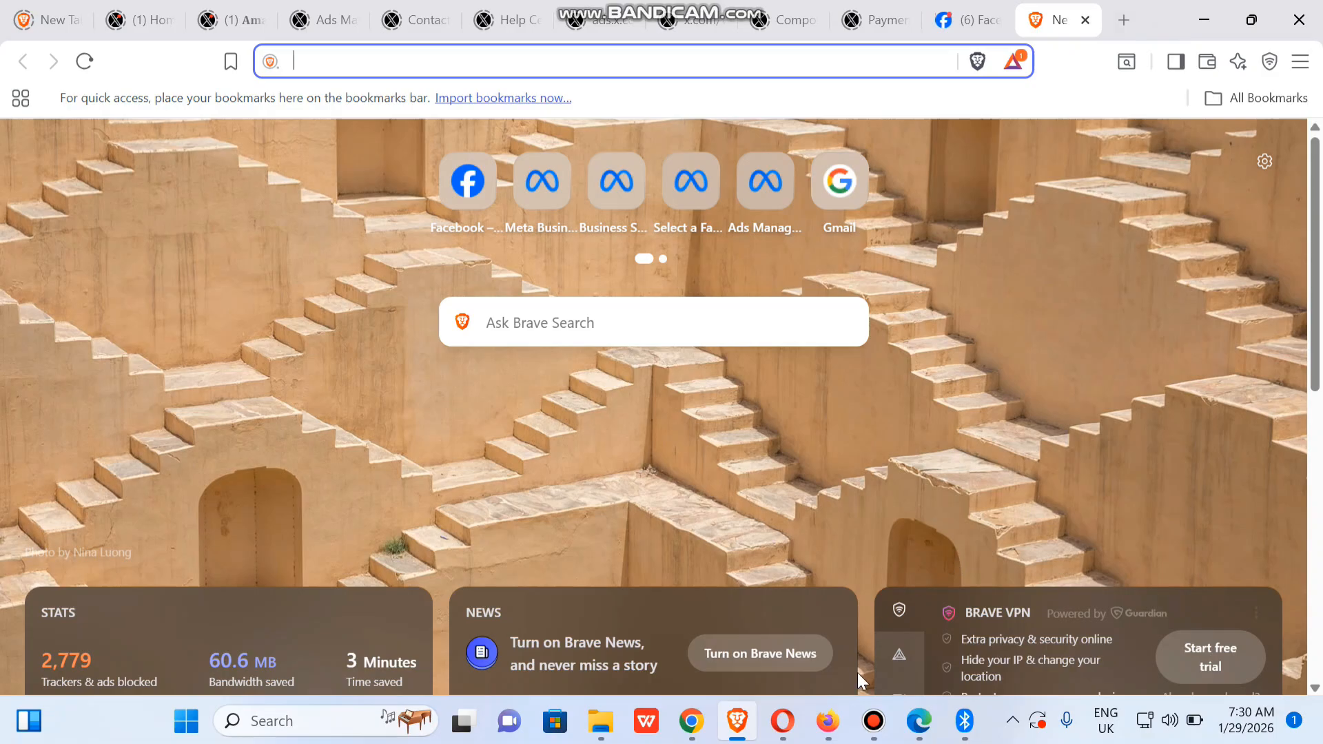
In Gmail's Primary inbox, open the Meta for Business email inviting you to Health Hub
mouse_move(919, 721)
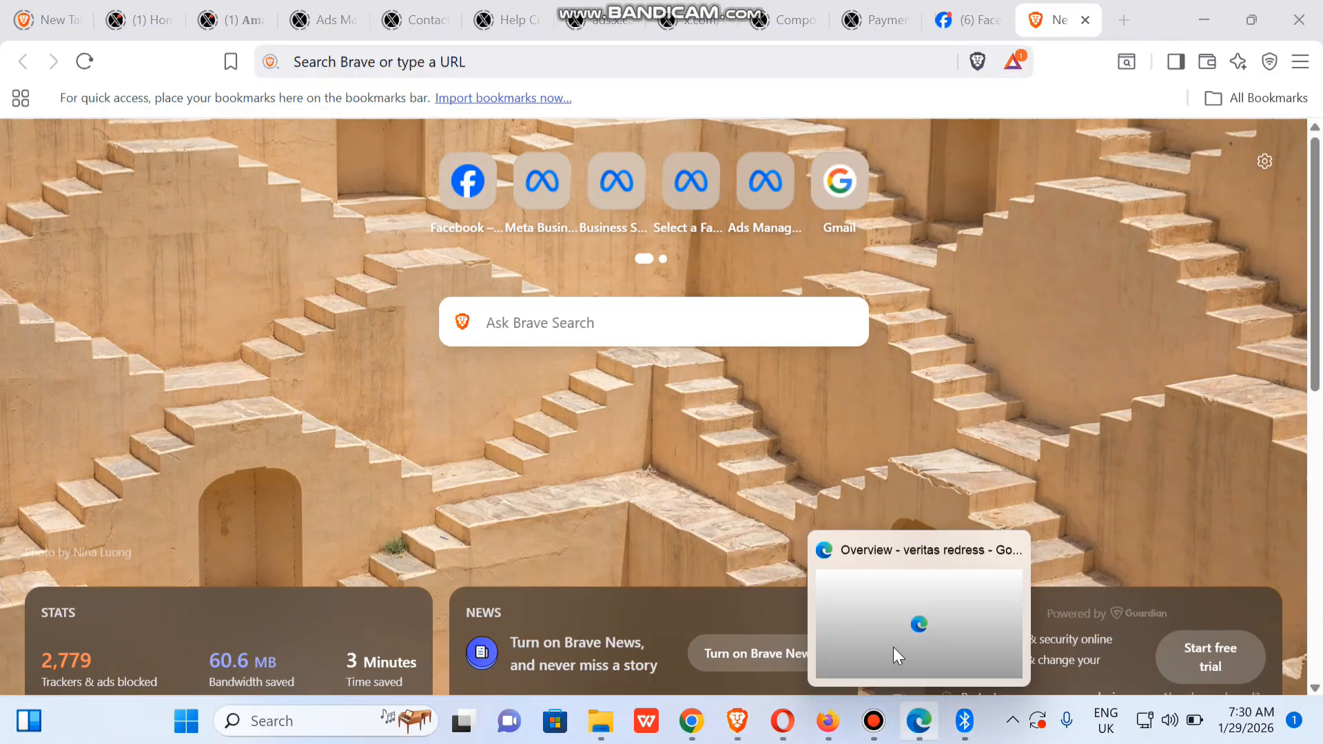
click(893, 648)
click(110, 31)
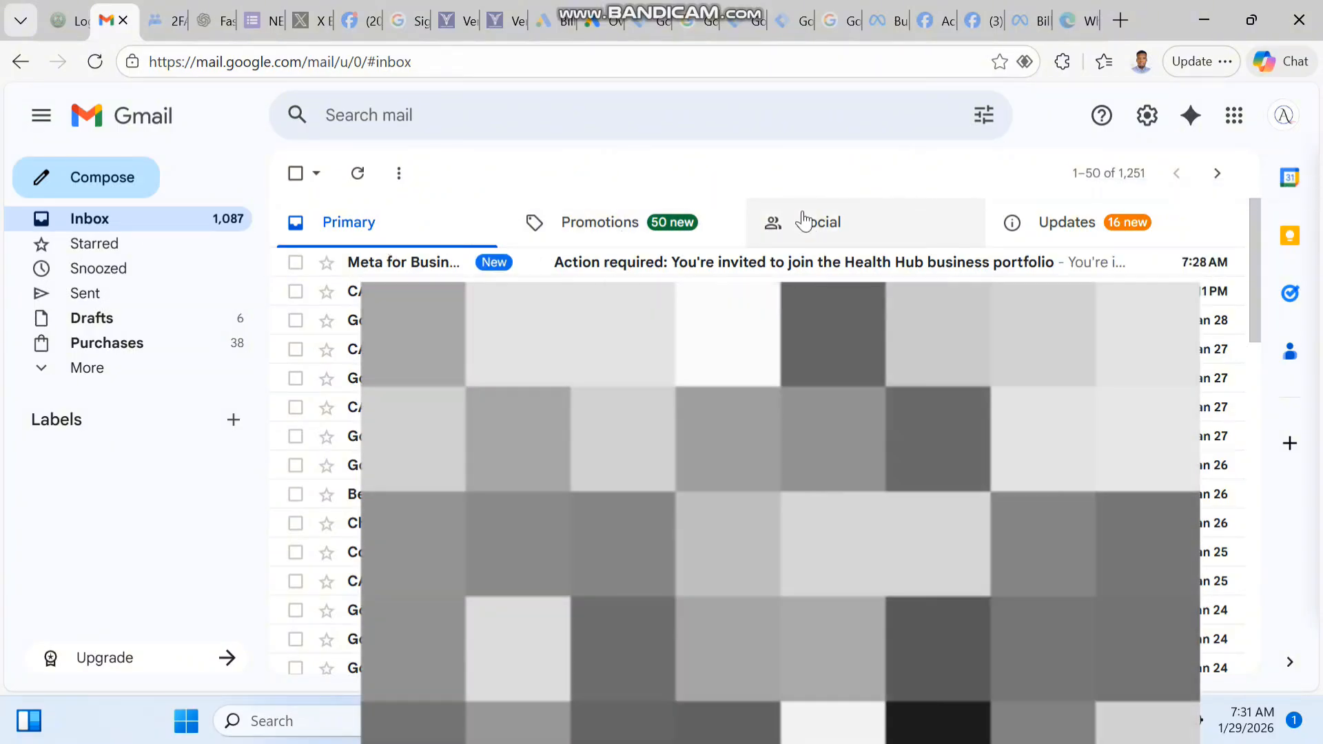
click(803, 219)
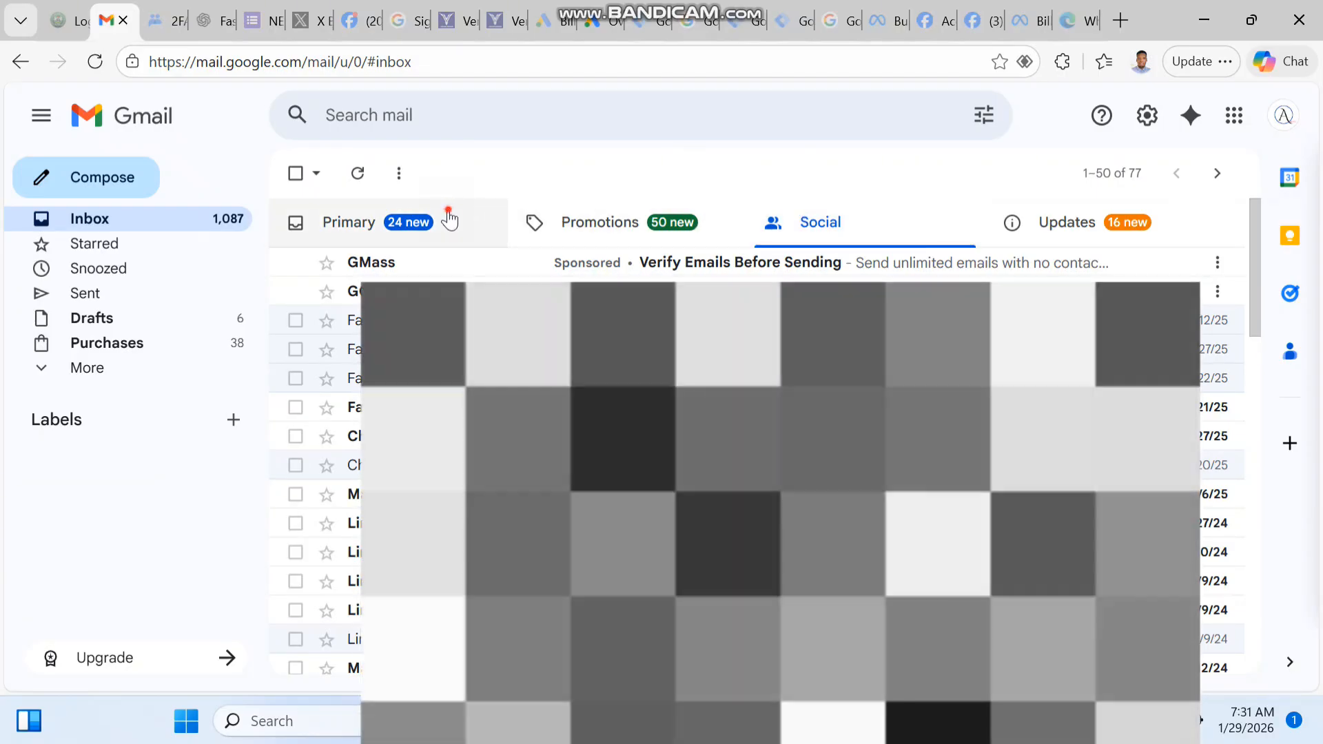
click(451, 217)
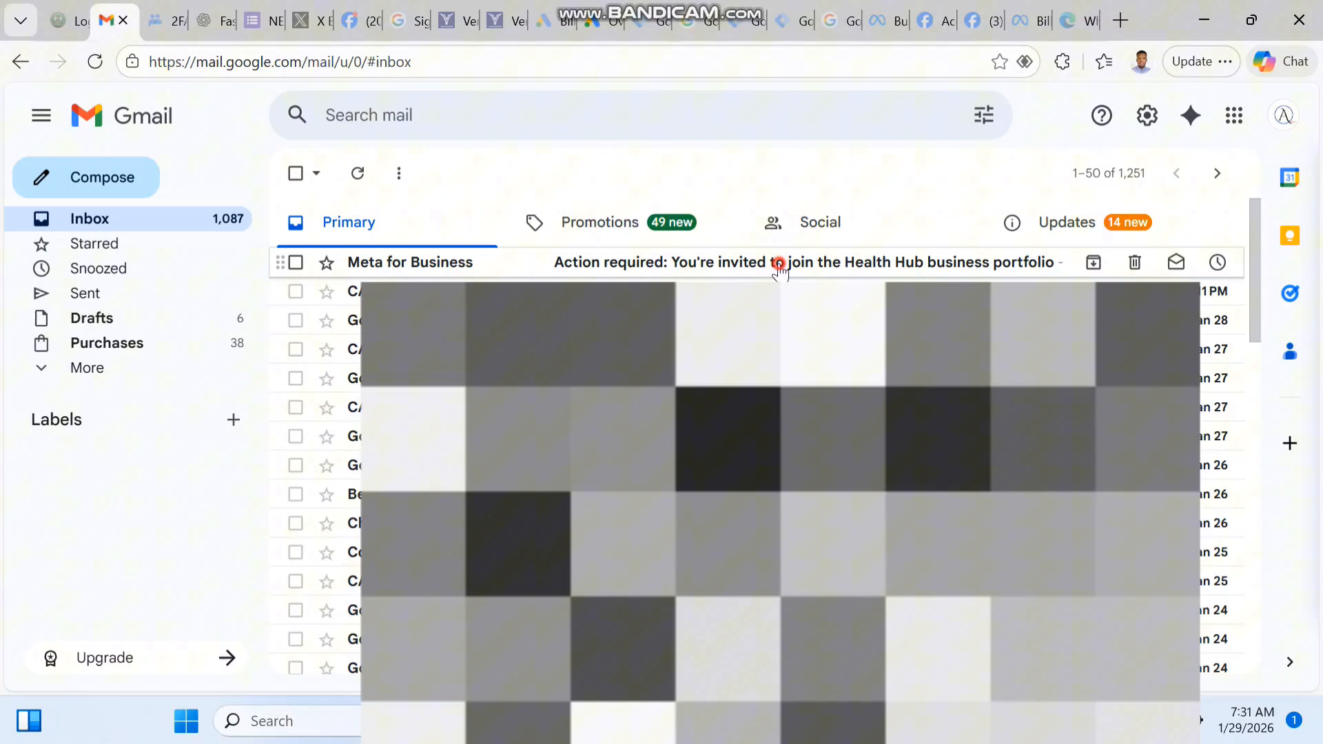
click(781, 269)
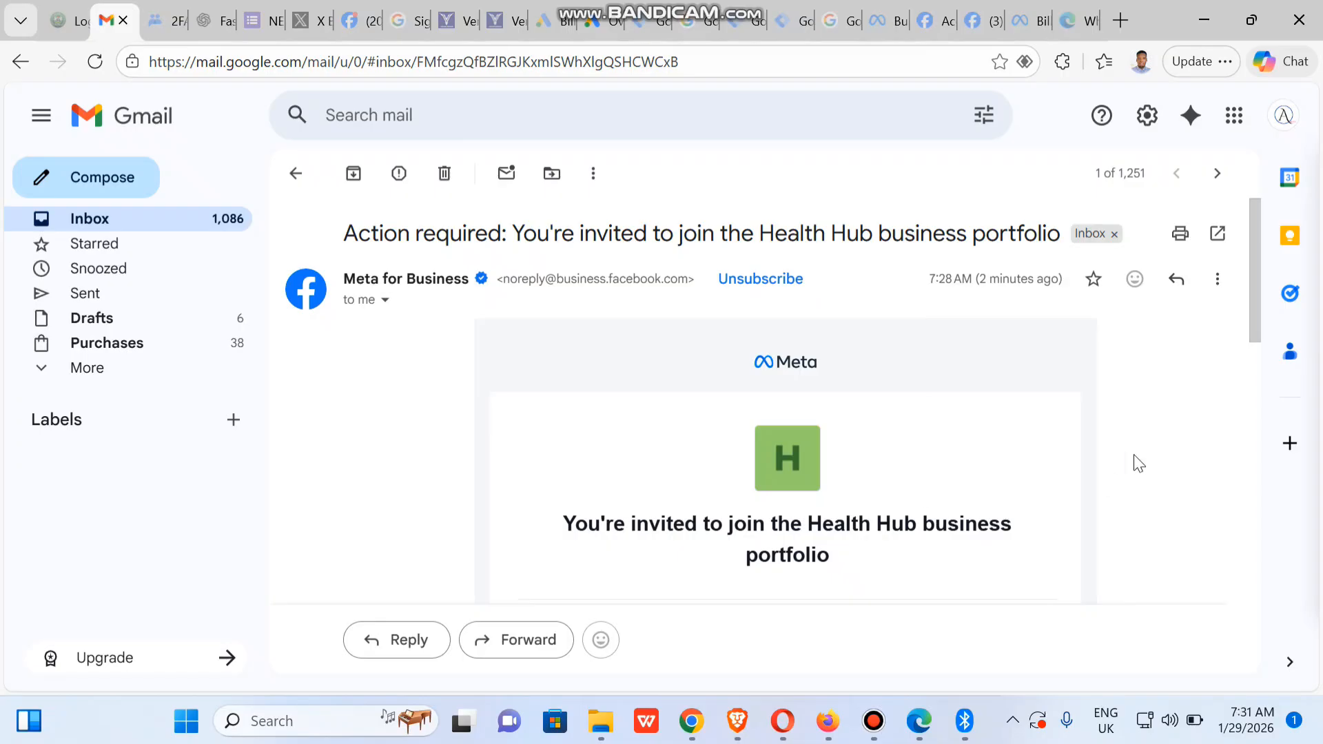
Copy the link address of the View invitation button in the Health Hub invitation email
drag(1250, 298, 1241, 486)
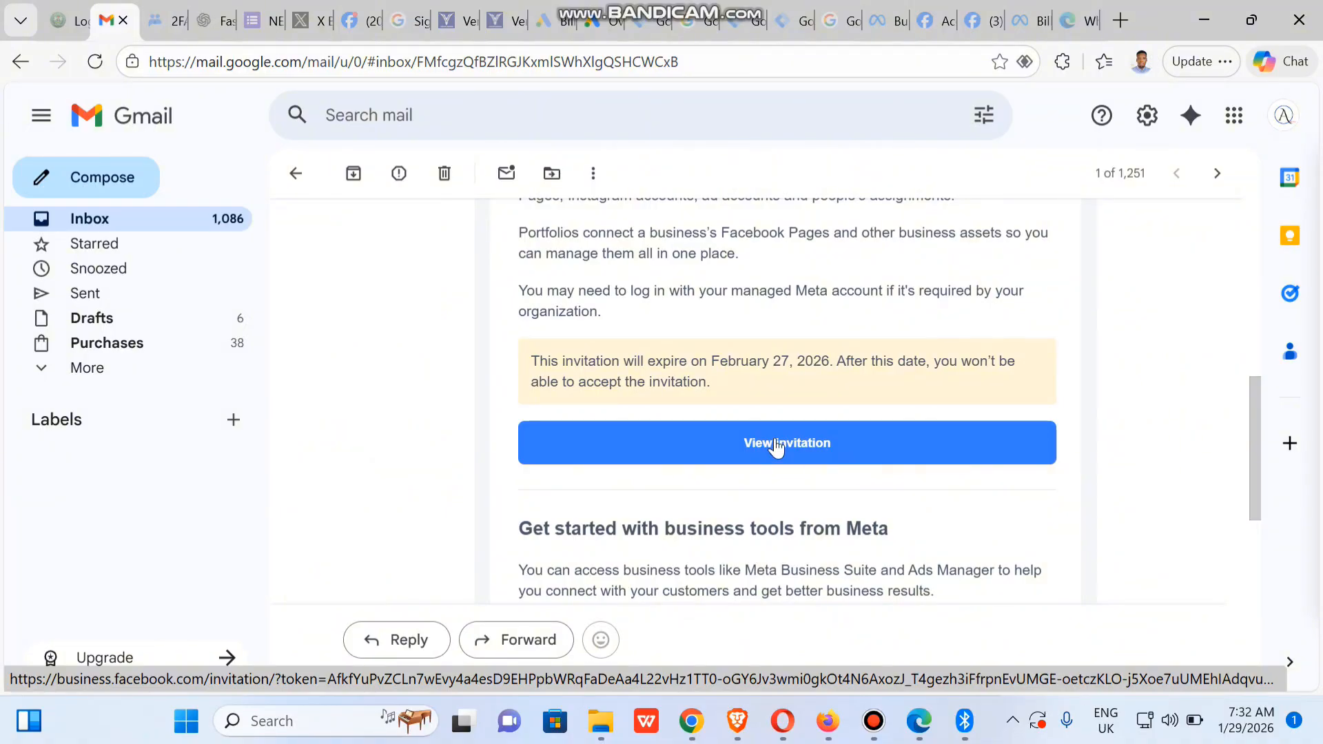
right_click(806, 460)
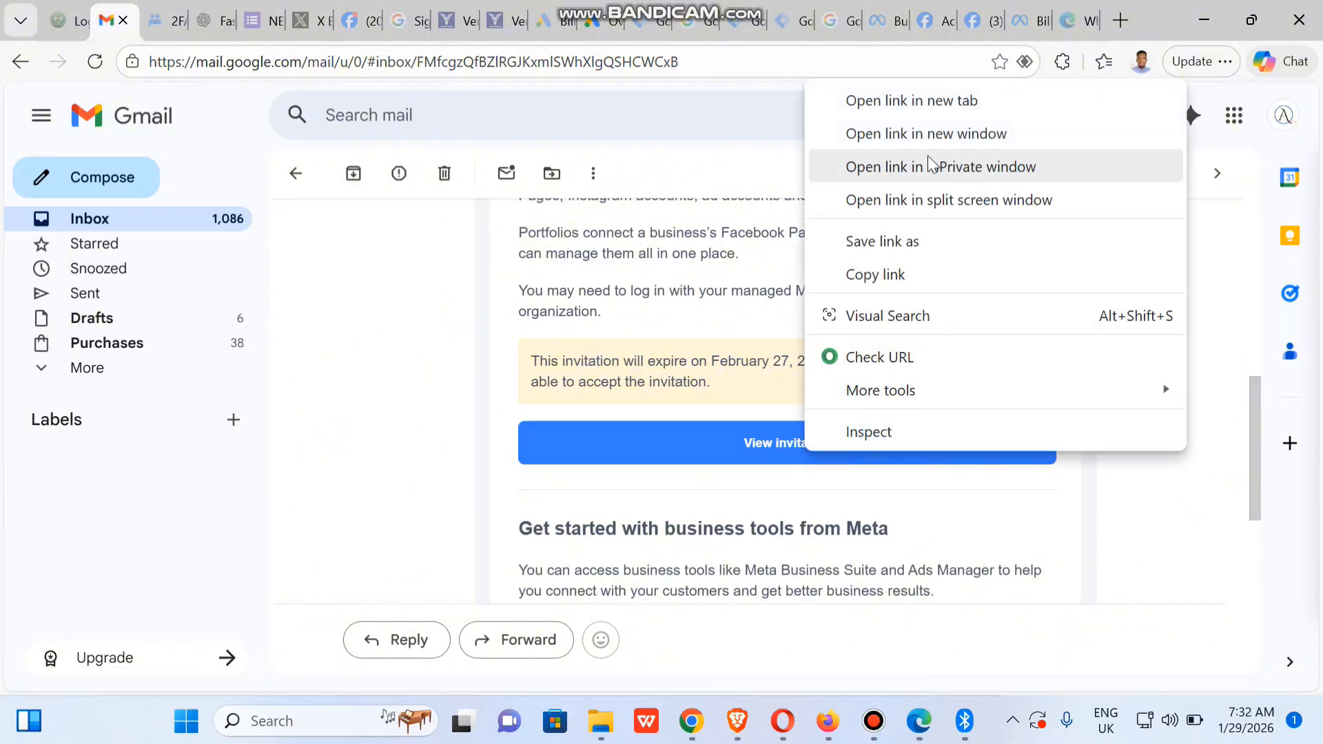
click(876, 274)
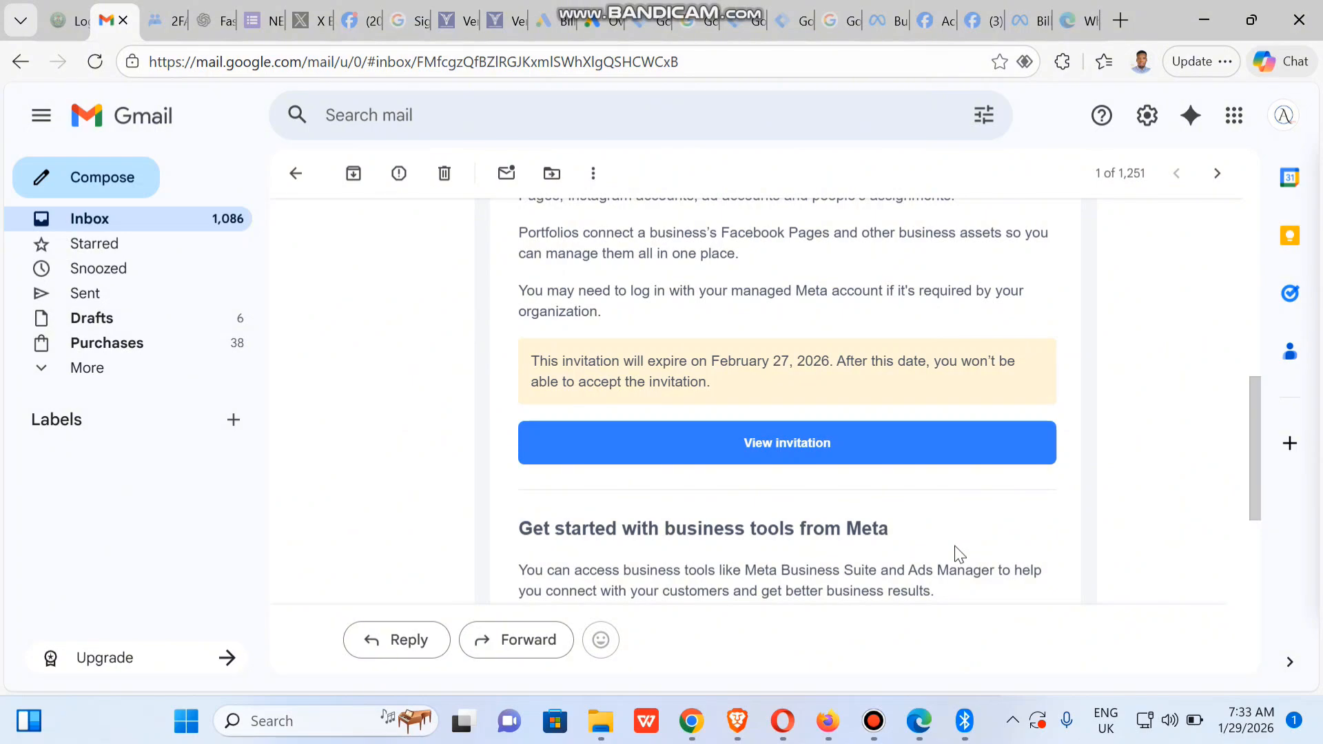
Open the copied invitation link in Brave's address bar
click(737, 727)
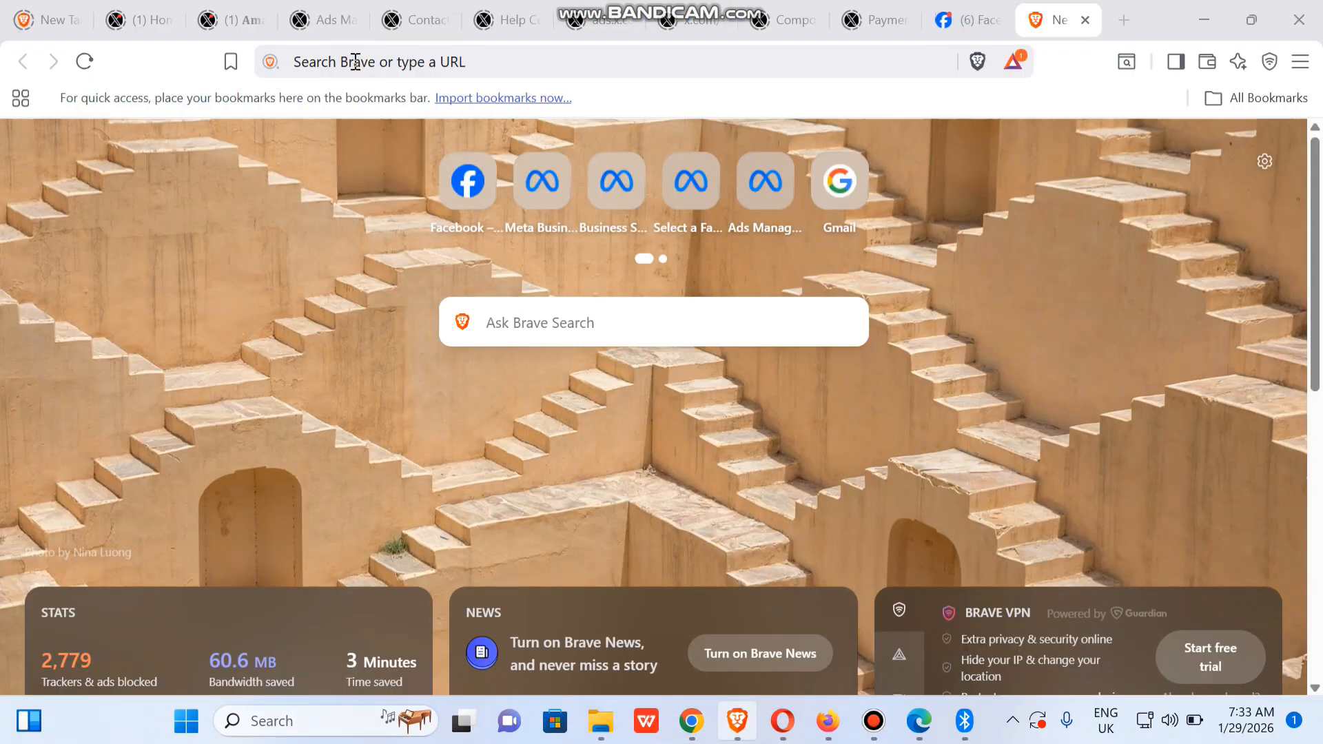
key(ctrl+v)
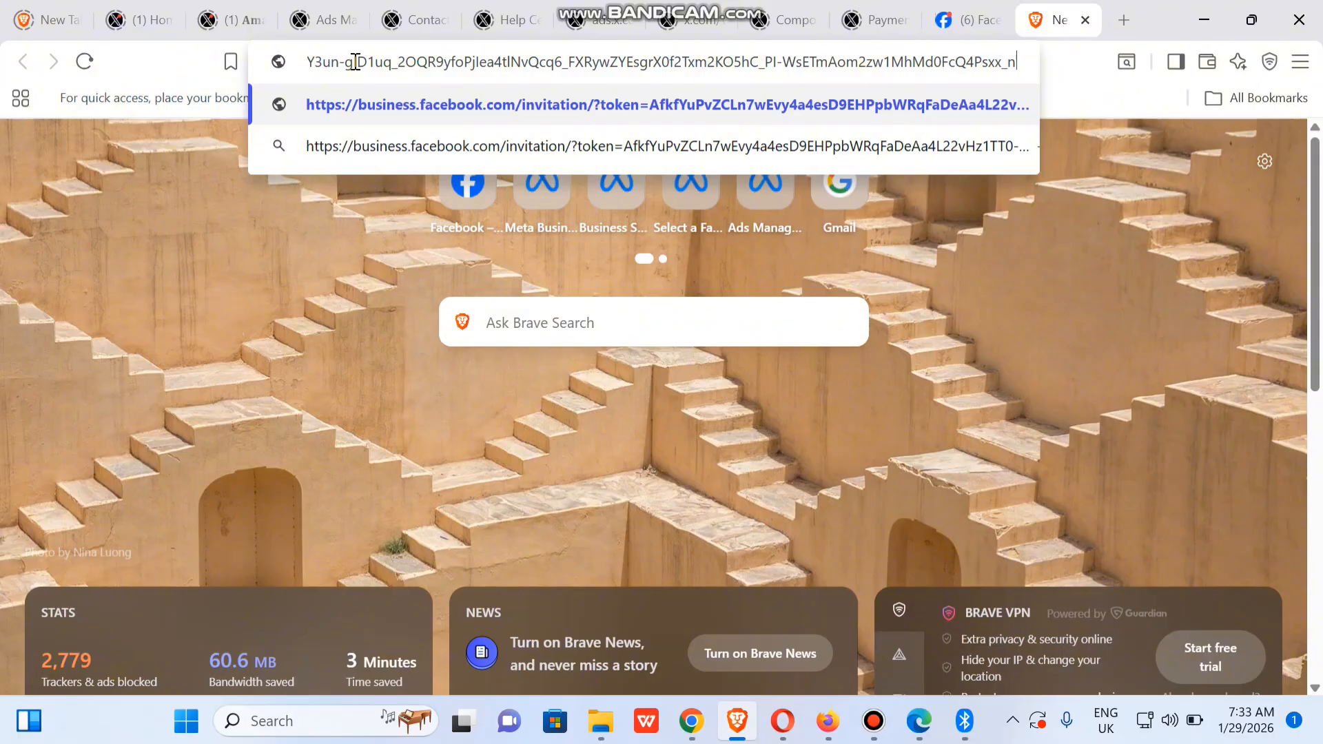
key(Return)
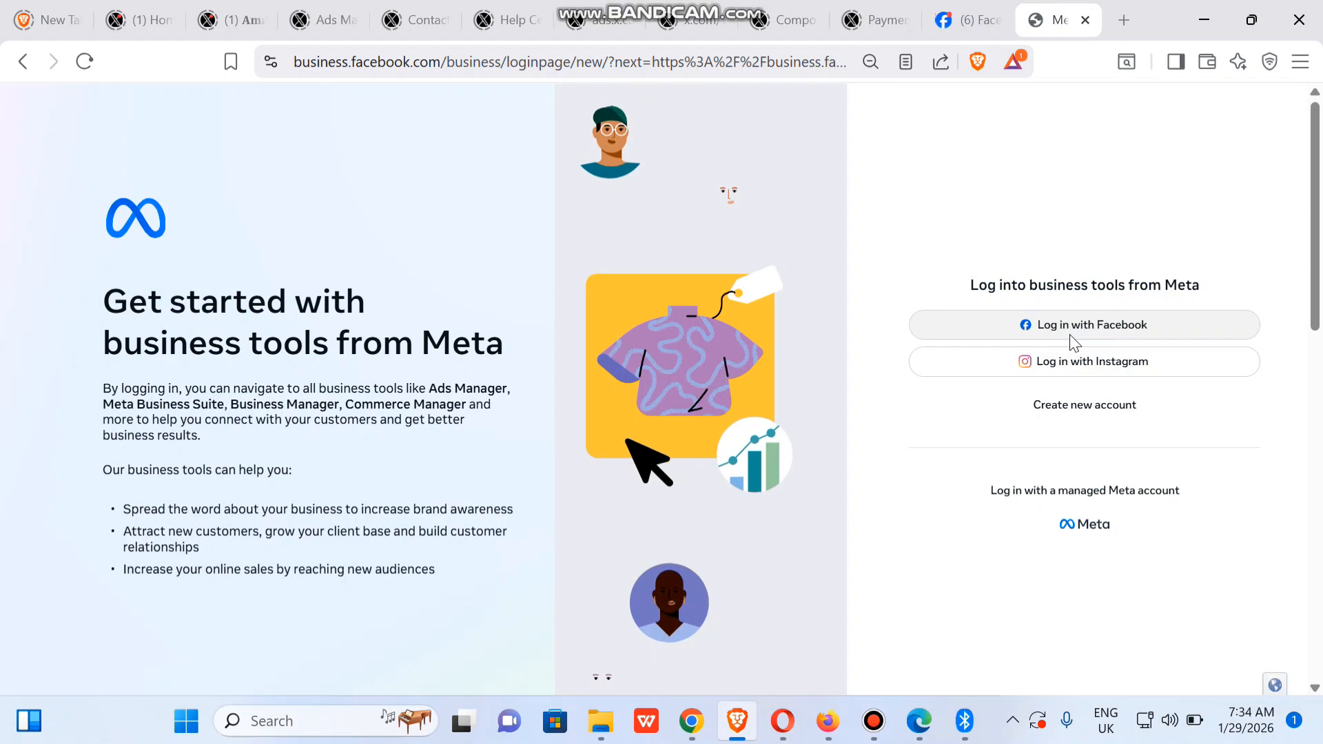
Log in with Facebook, enter the first and last name, and opt in to marketing messages
click(1073, 343)
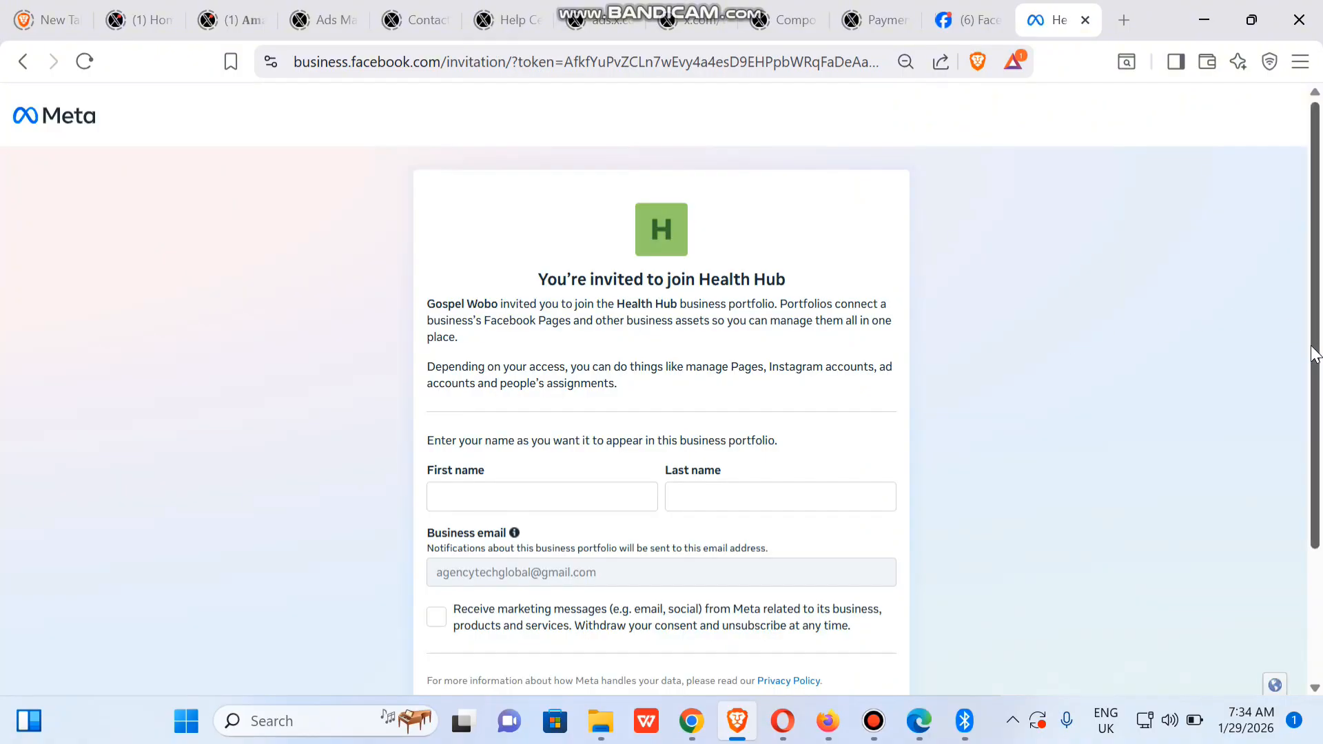
drag(1314, 354, 1318, 459)
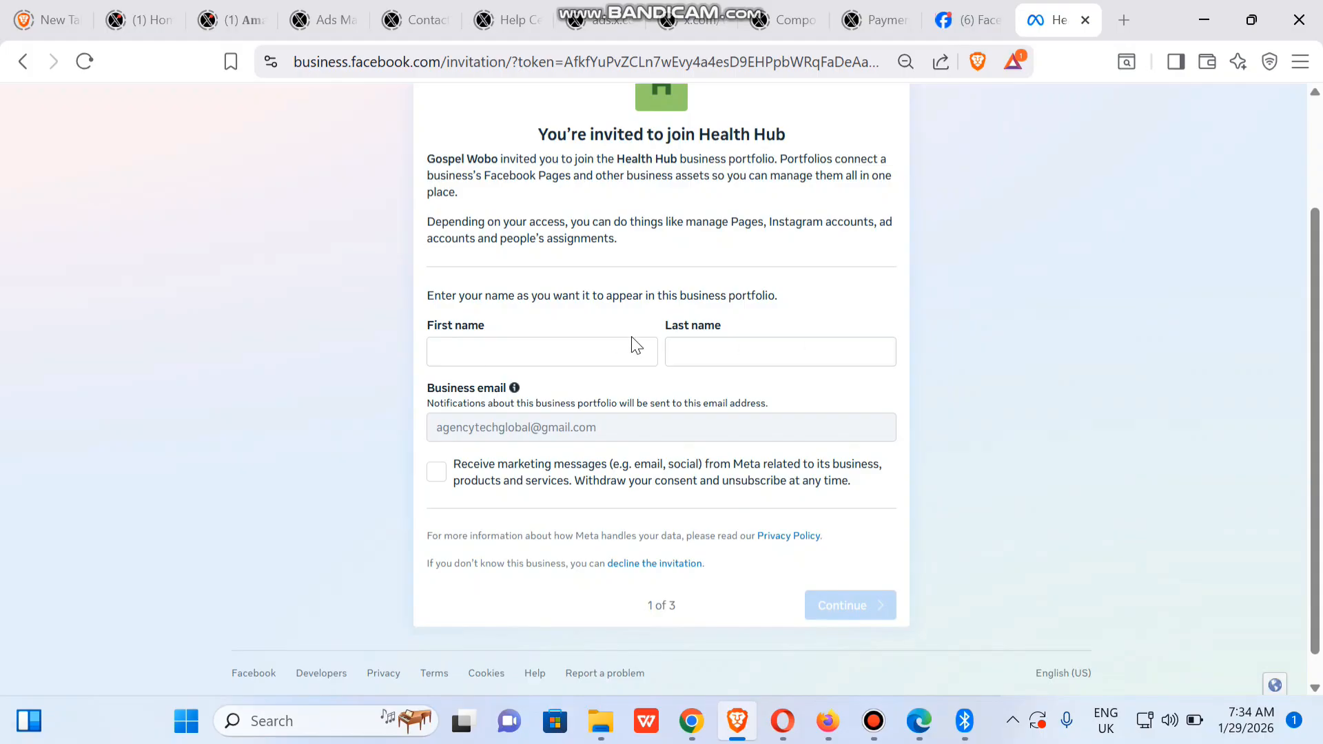
click(565, 350)
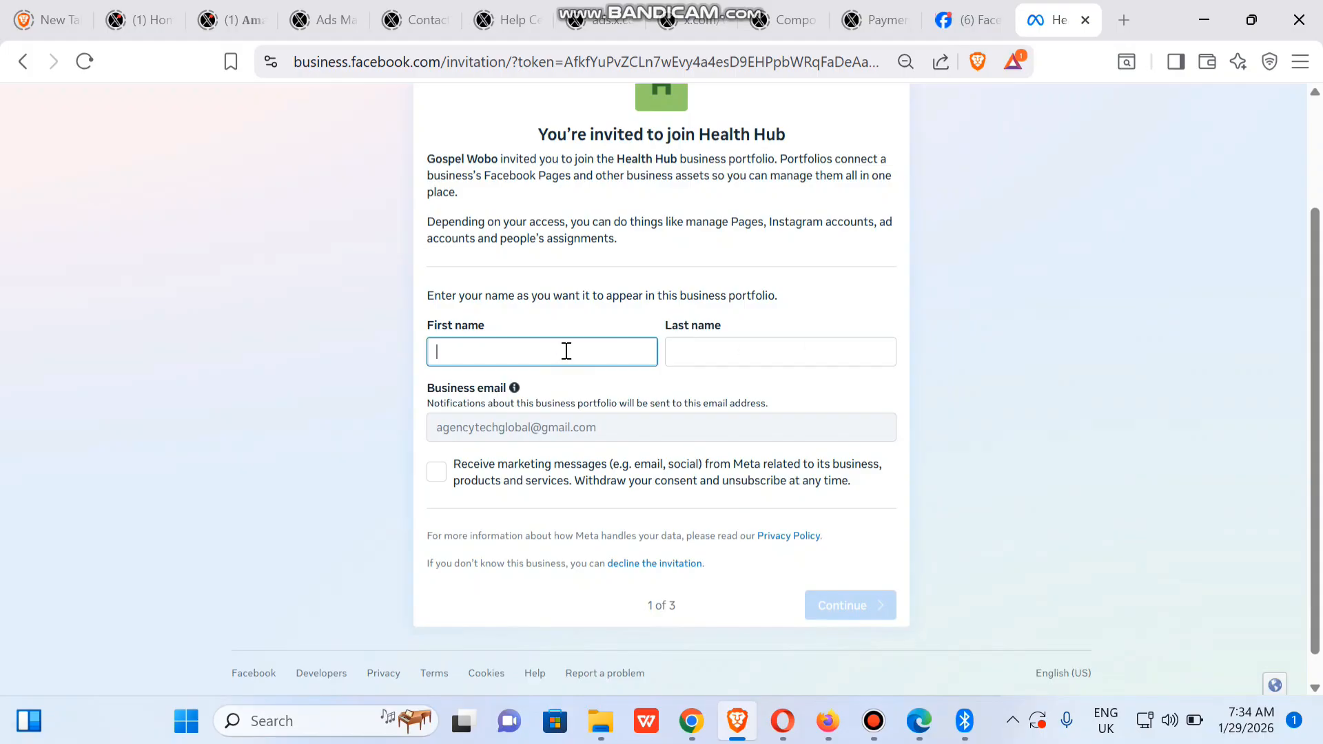
text(Pretty)
click(722, 352)
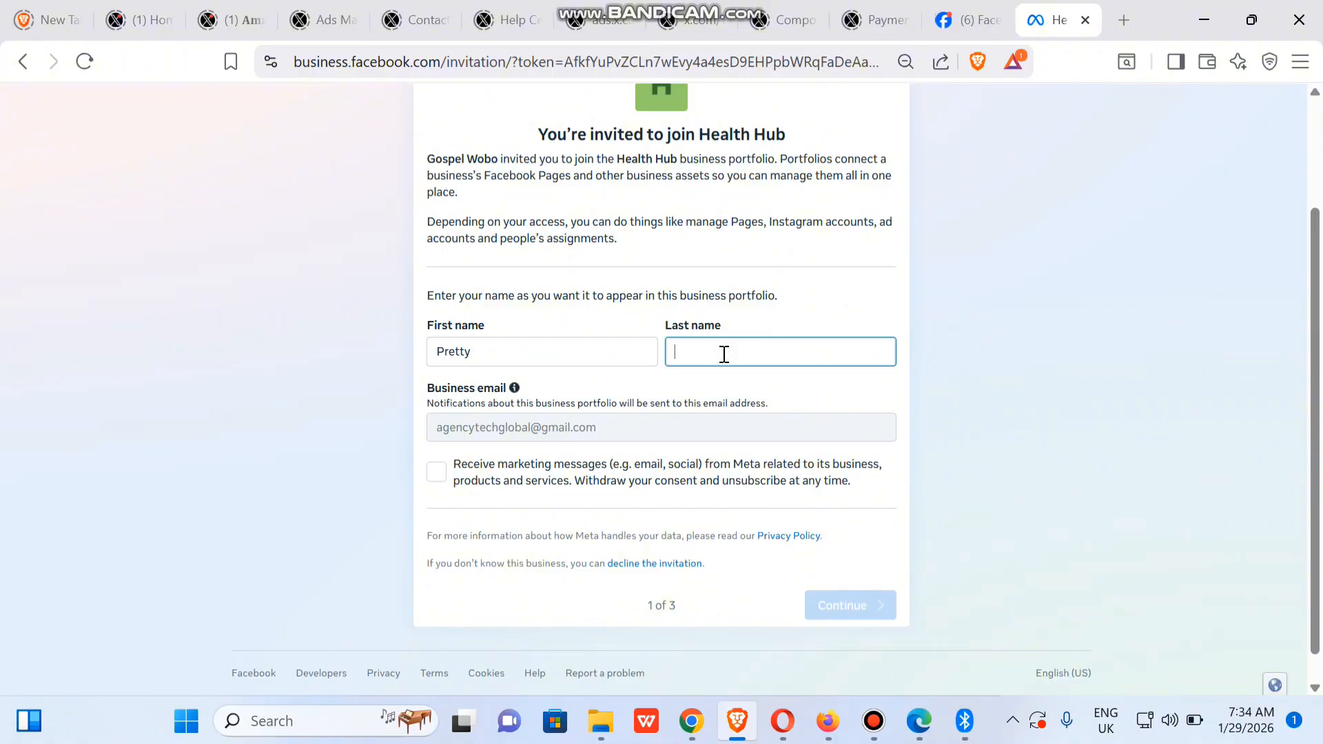
text(Social)
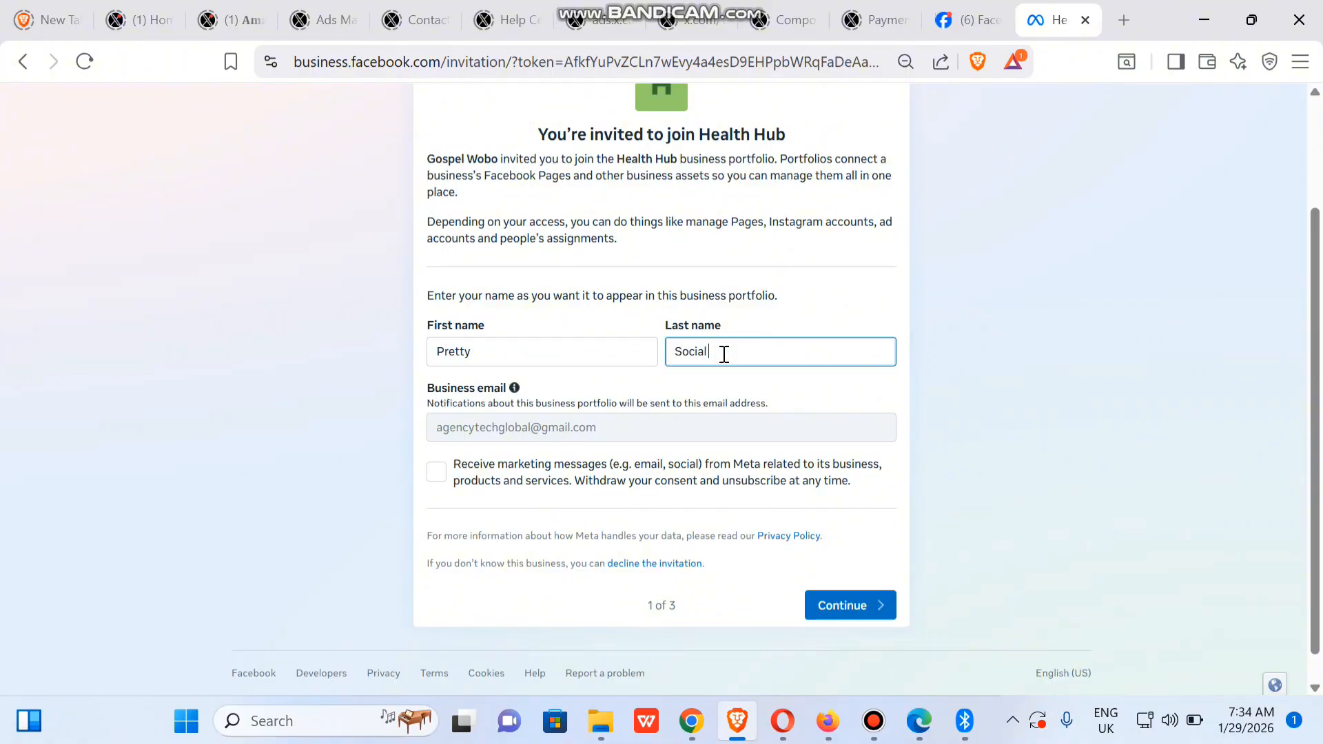
text( Media)
click(439, 479)
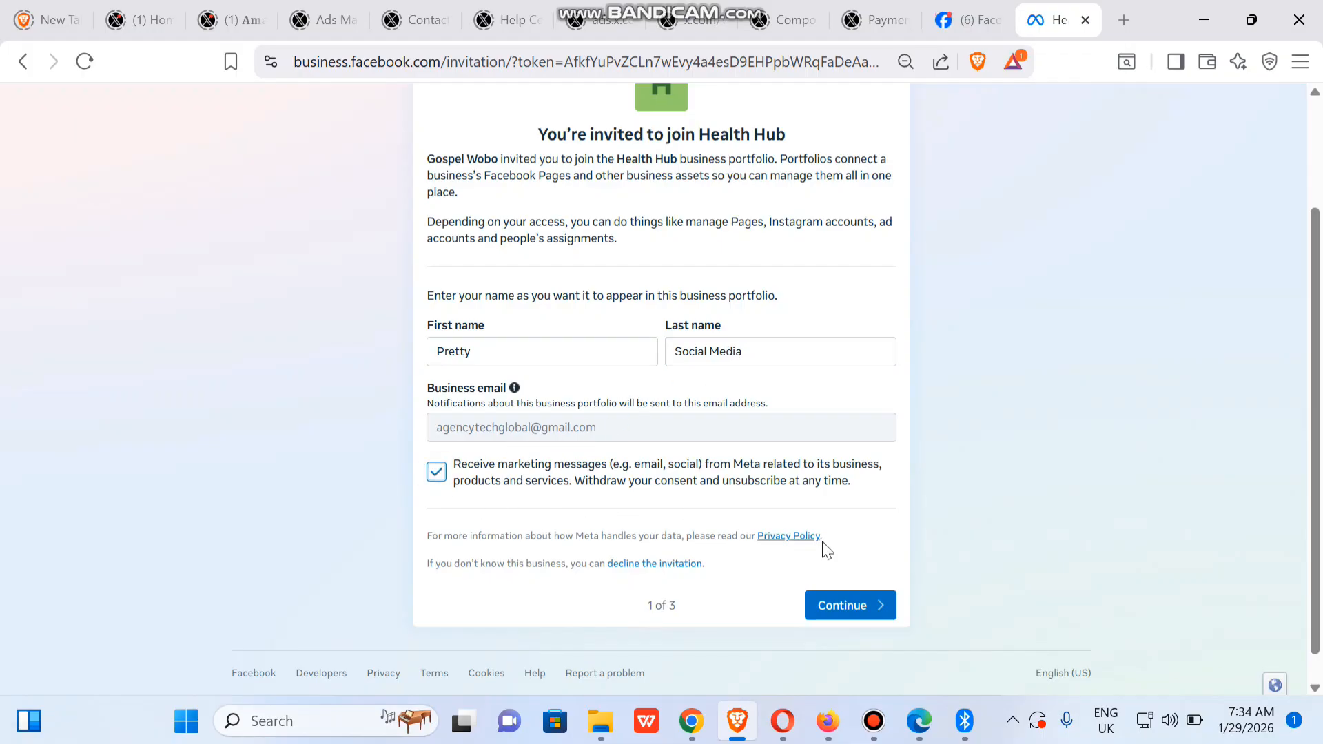
Continue past the business information review and accept the Health Hub invitation
click(849, 601)
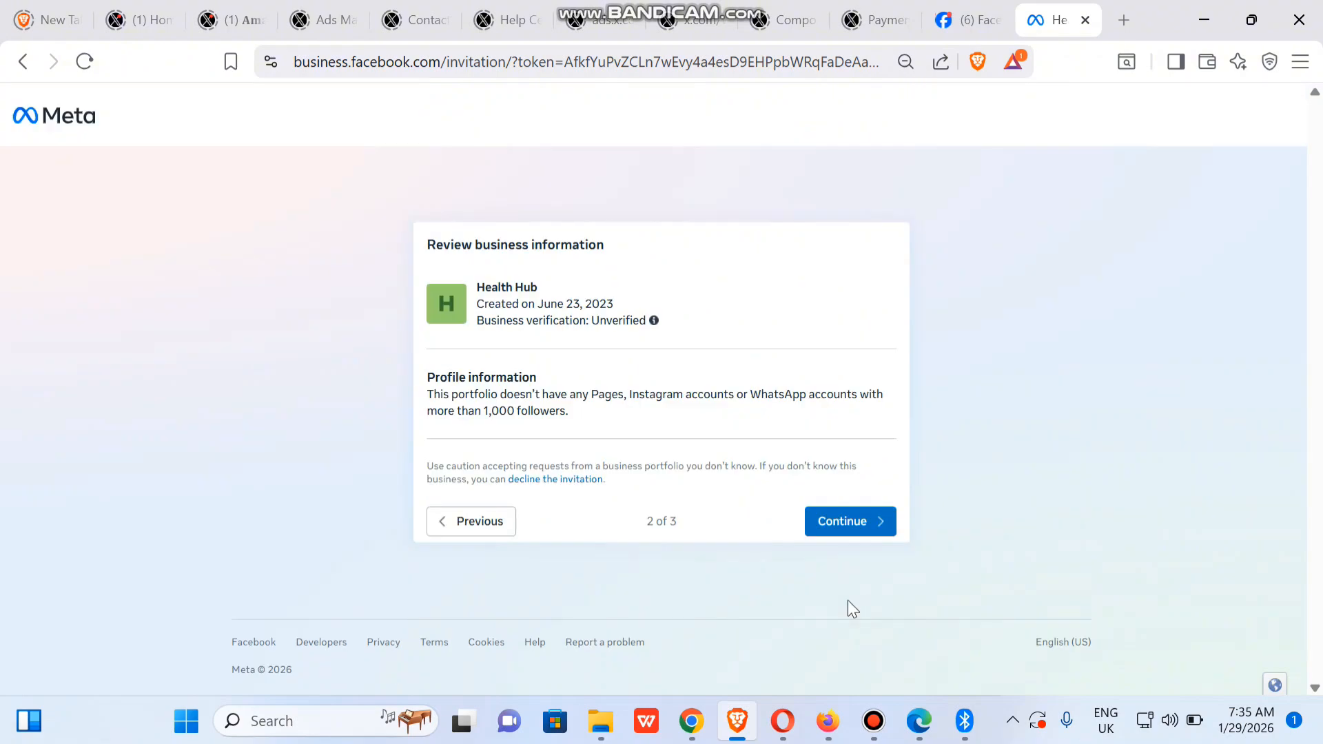
click(847, 522)
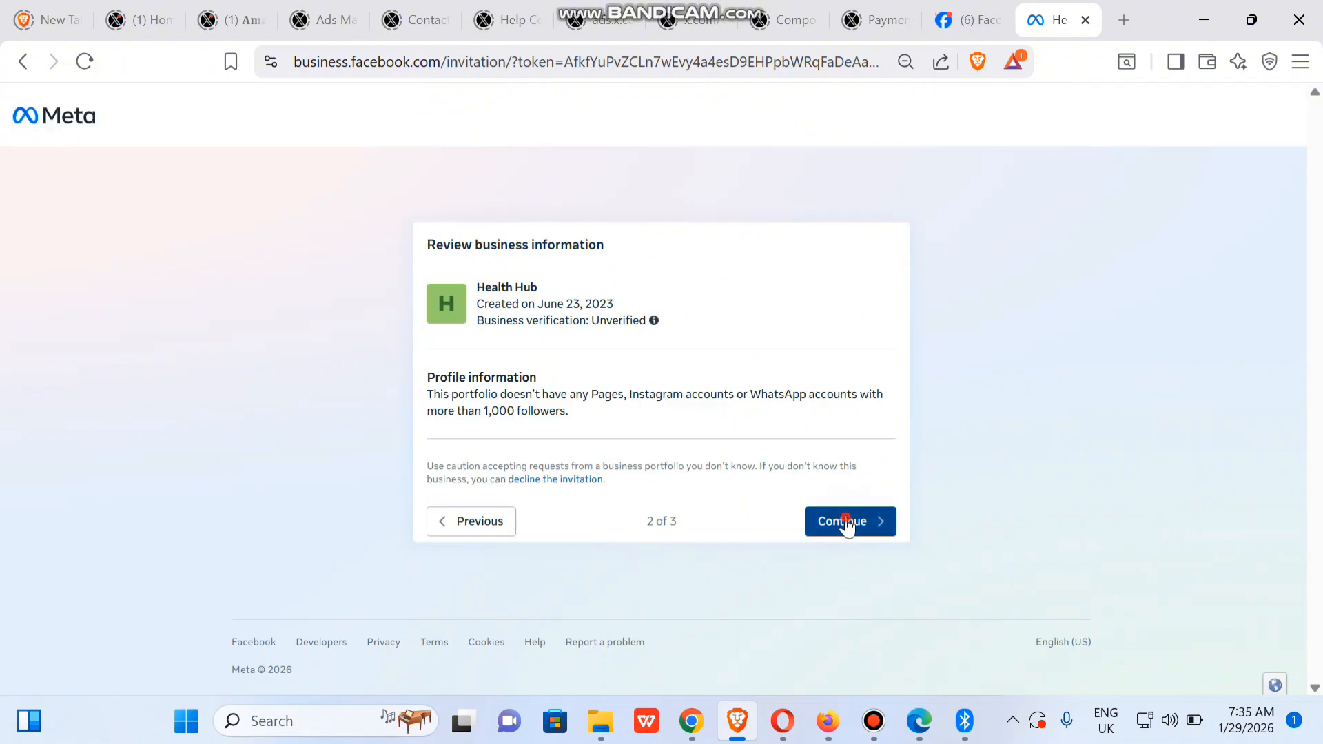
click(836, 542)
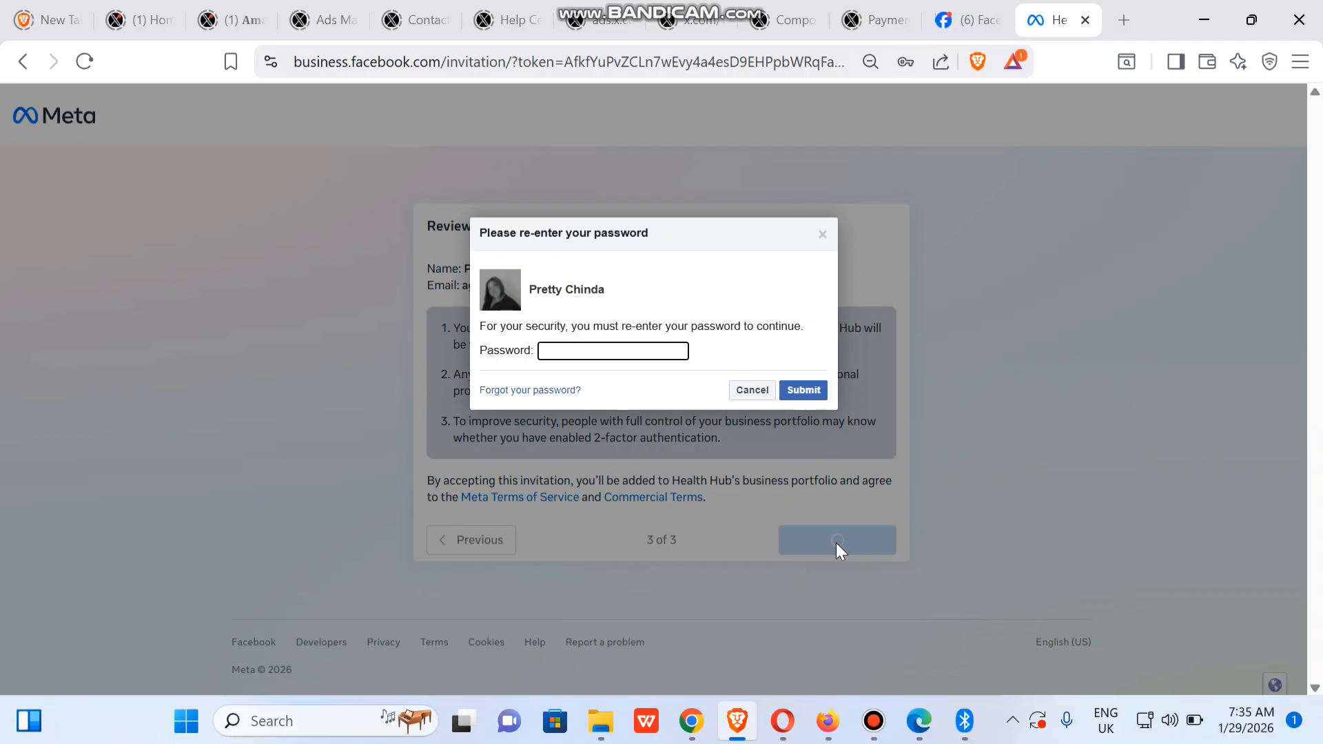
Re-enter the account password and submit it
click(566, 353)
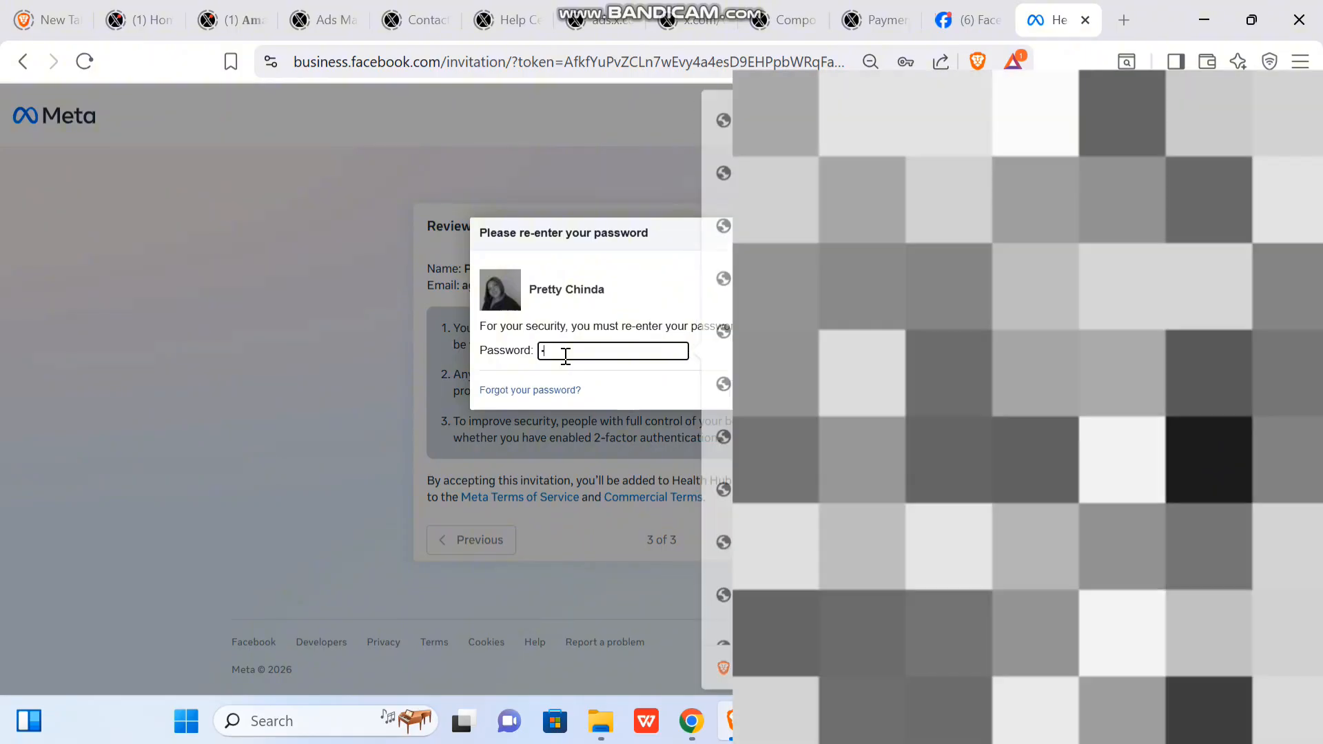
text(p)
click(805, 388)
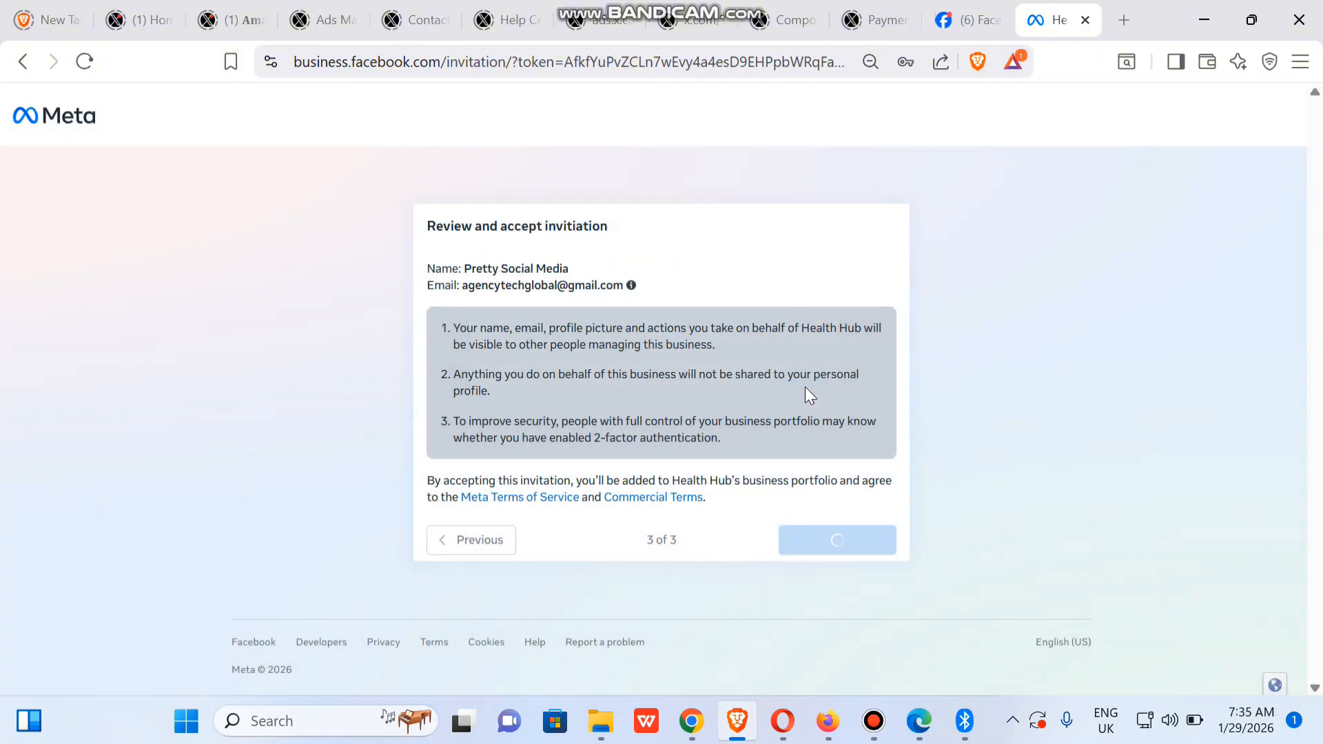